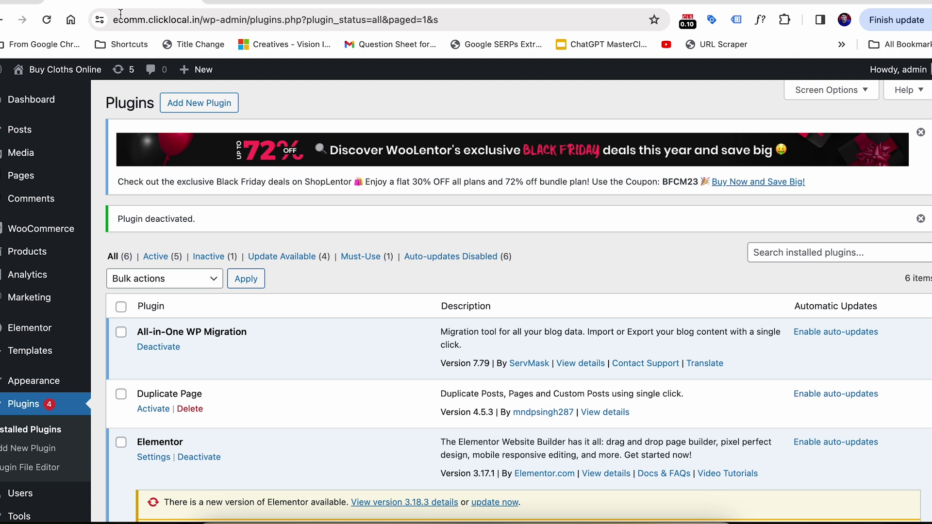
Step: Search the plugin directory for gtm4wp, install and activate the GTM4WP plugin, and open its Google Tag Manager settings
{"action": "left_click", "coordinate": [171, 103]}
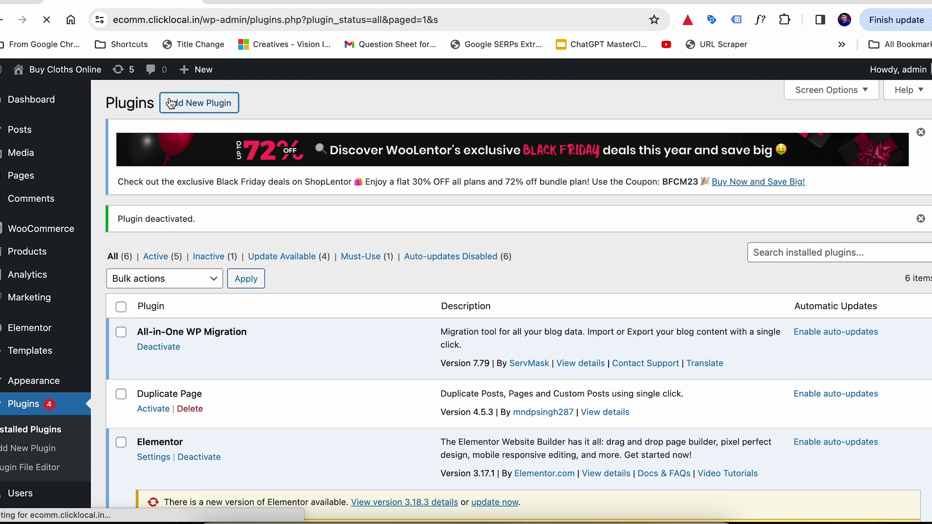
{"action": "left_click", "coordinate": [819, 232]}
{"action": "type", "text": "gtm4wp"}
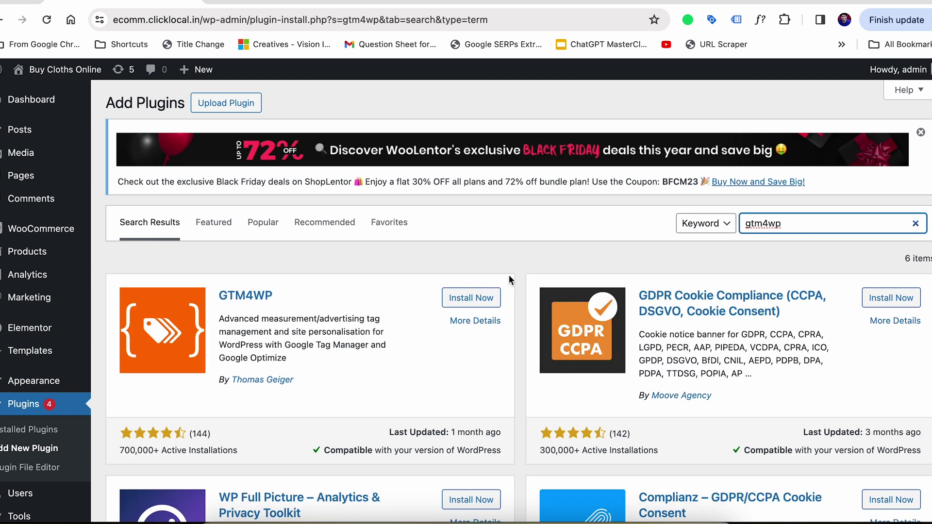
{"action": "left_click", "coordinate": [483, 294]}
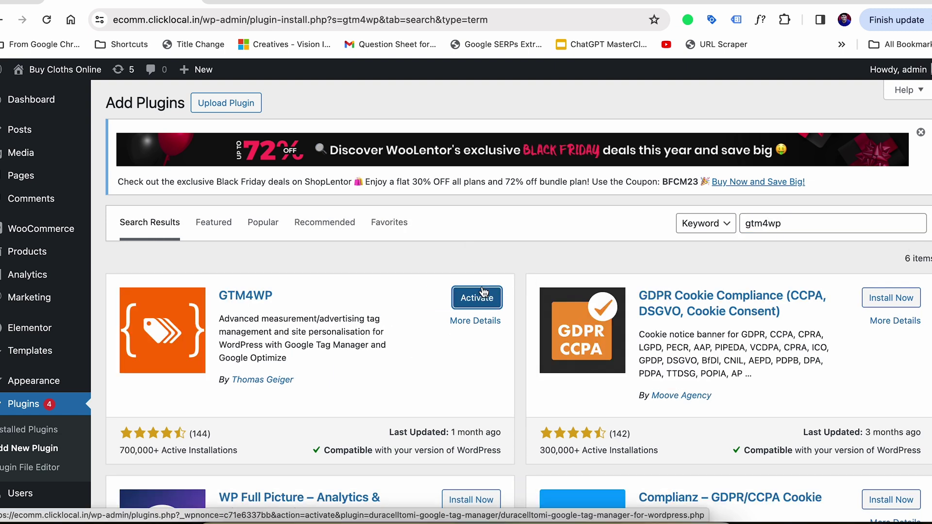
{"action": "left_click", "coordinate": [477, 298]}
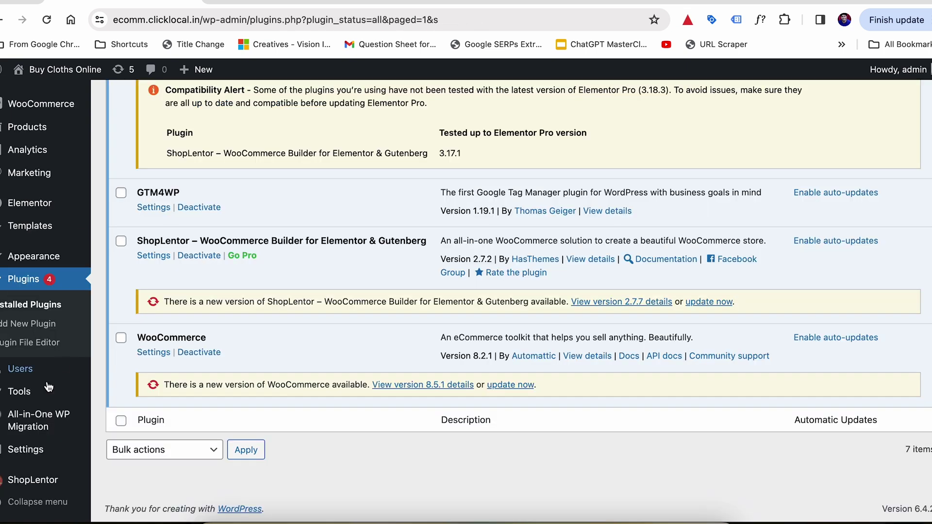
{"action": "mouse_move", "coordinate": [26, 449]}
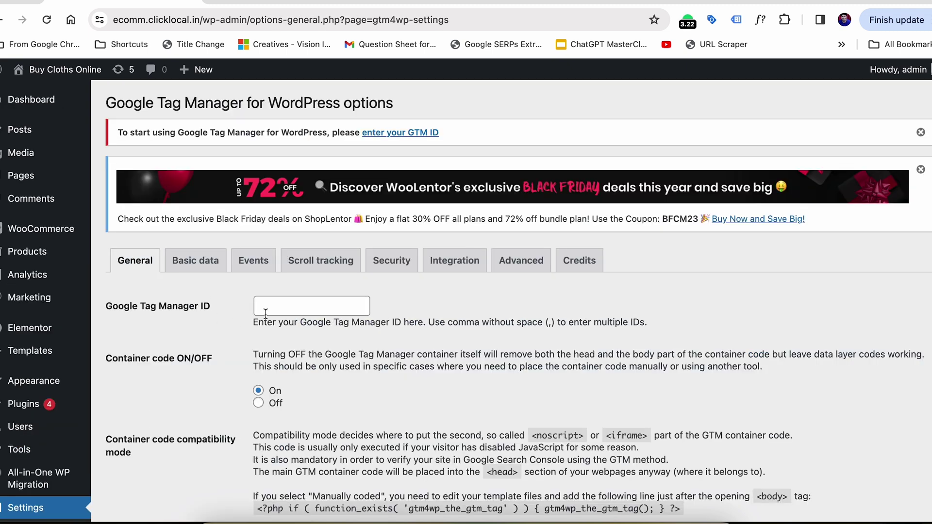
Step: Switch to Google Tag Manager and start a new account named Image Alt Test with India as the country
{"action": "left_click", "coordinate": [268, 4]}
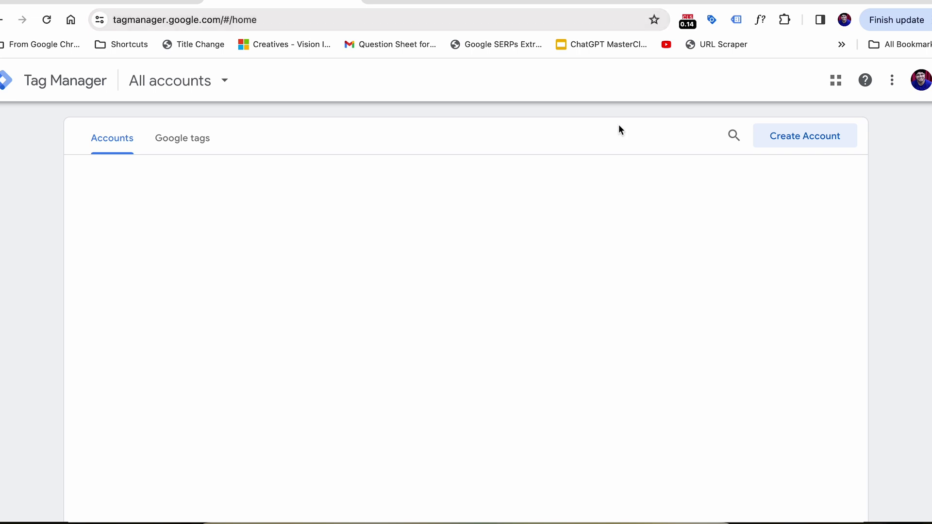
{"action": "left_click", "coordinate": [799, 138]}
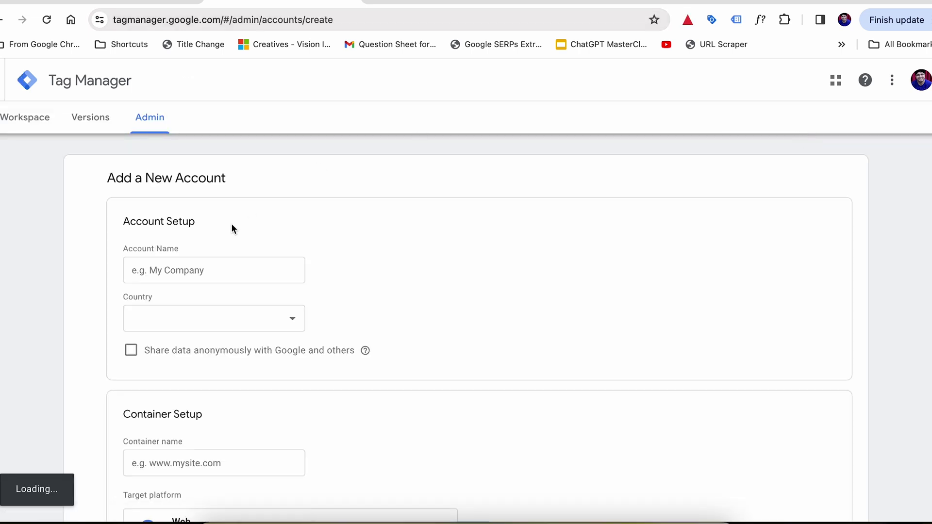
{"action": "left_click", "coordinate": [204, 271]}
{"action": "type", "text": "Image Alt Test"}
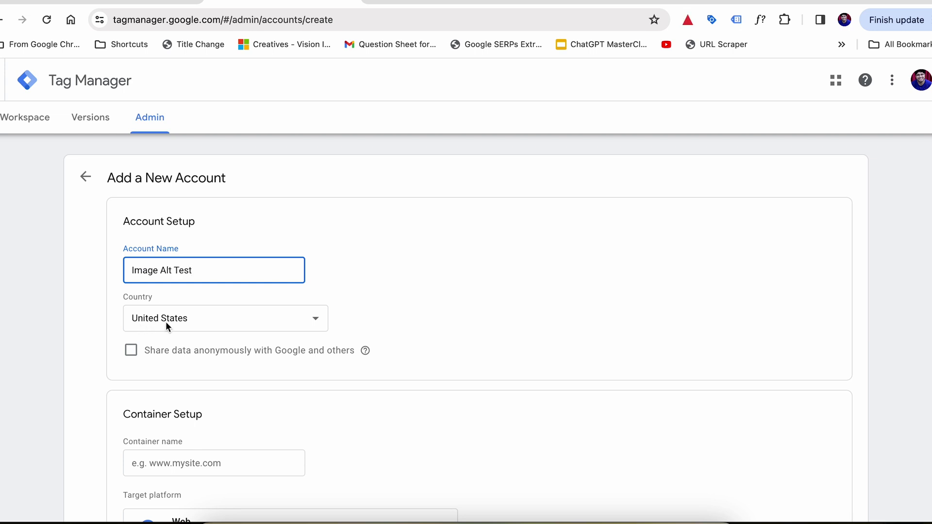
{"action": "left_click", "coordinate": [166, 324]}
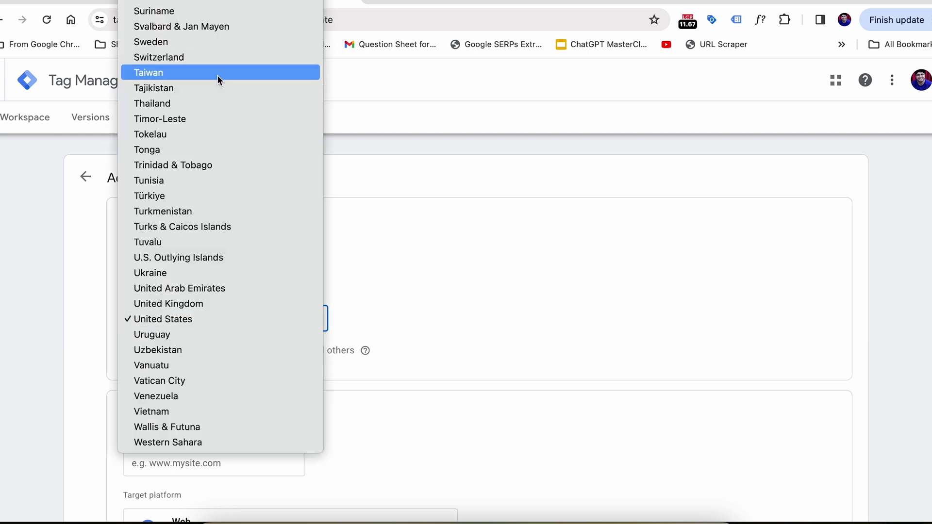
{"action": "type", "text": "india"}
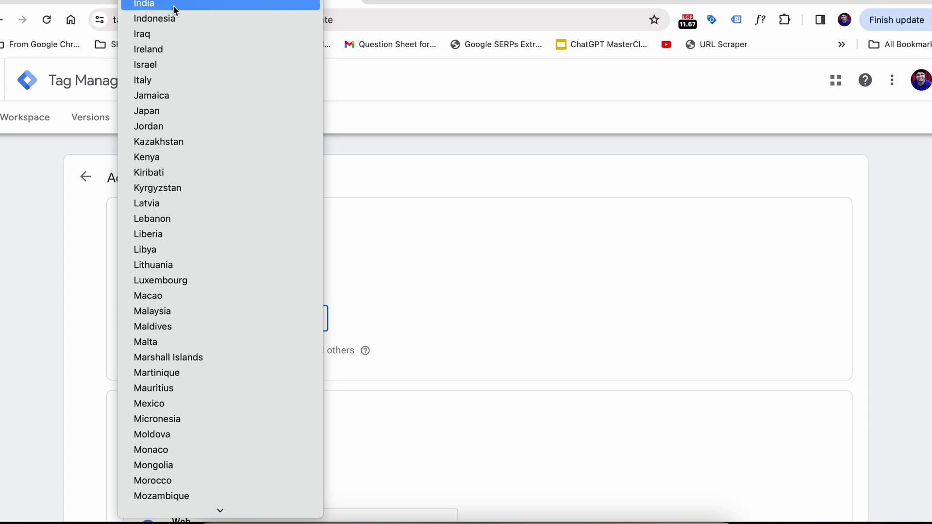
{"action": "left_click", "coordinate": [173, 5]}
Step: Set up a Web container named image alt test, create it, and accept the Terms of Service Agreement
{"action": "scroll", "coordinate": [47, 284], "scroll_direction": "down", "scroll_amount": 5}
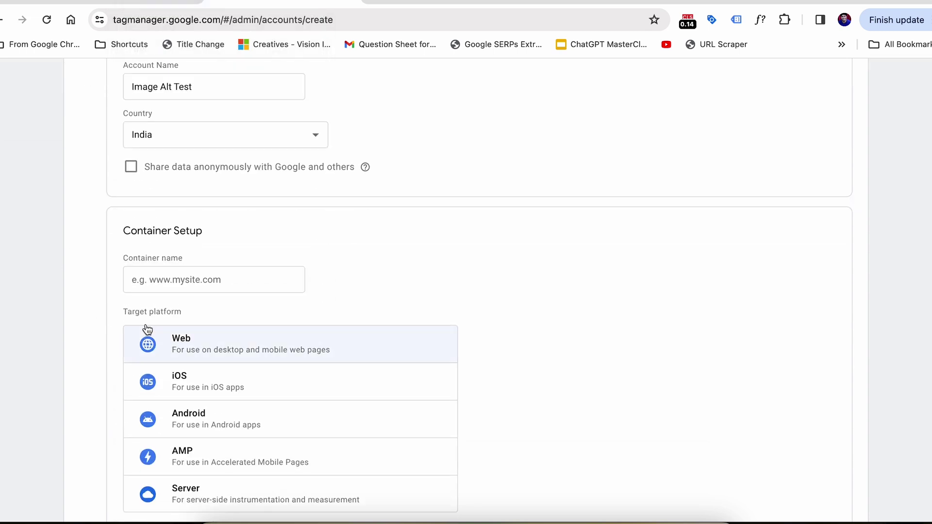
{"action": "left_click", "coordinate": [176, 287]}
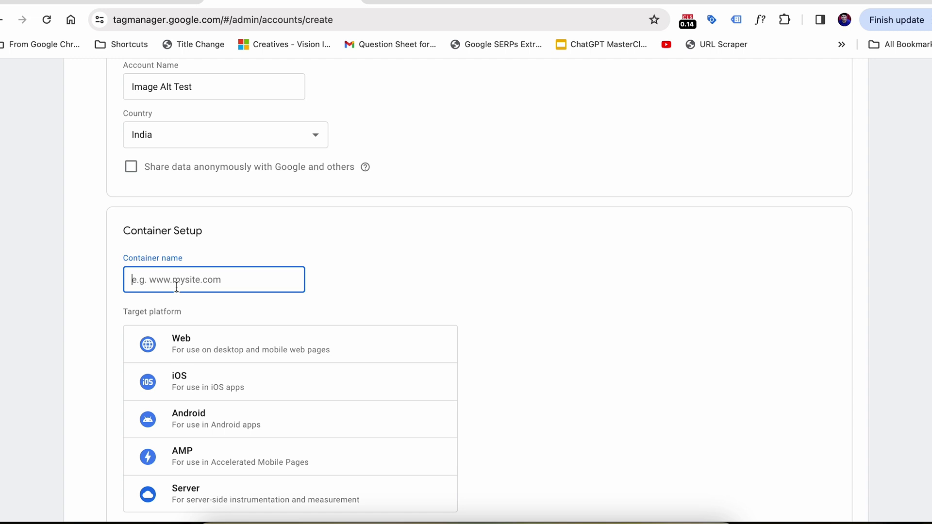
{"action": "type", "text": "image alt"}
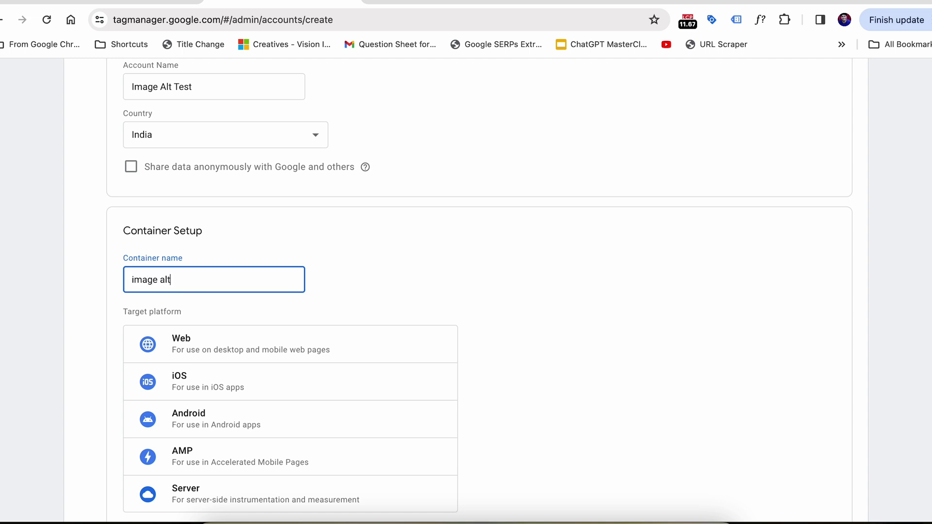
{"action": "type", "text": " test"}
{"action": "left_click", "coordinate": [235, 356]}
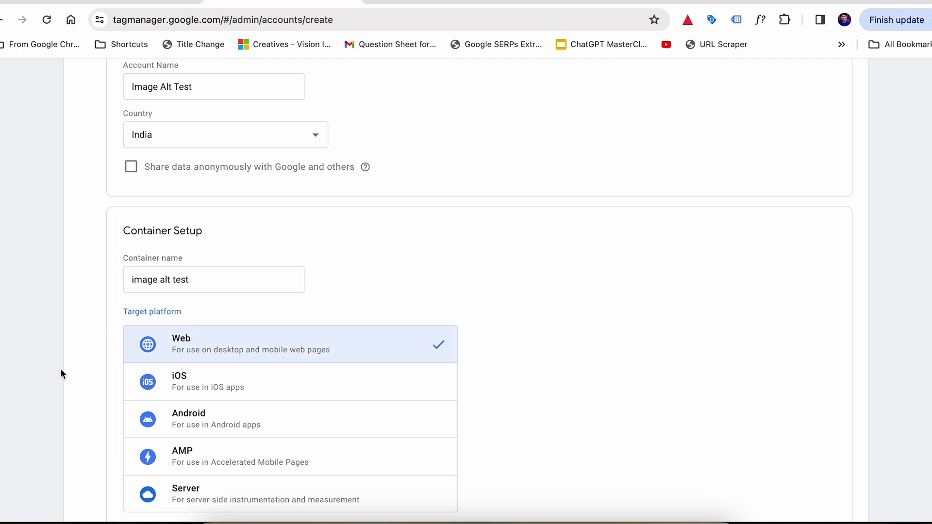
{"action": "scroll", "coordinate": [60, 373], "scroll_direction": "down", "scroll_amount": 3}
{"action": "left_click", "coordinate": [138, 453]}
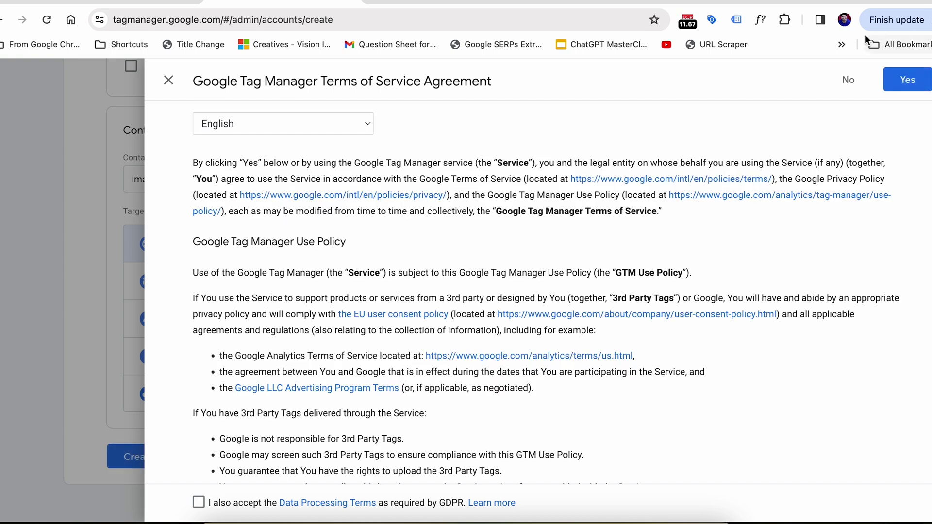
{"action": "left_click", "coordinate": [912, 88]}
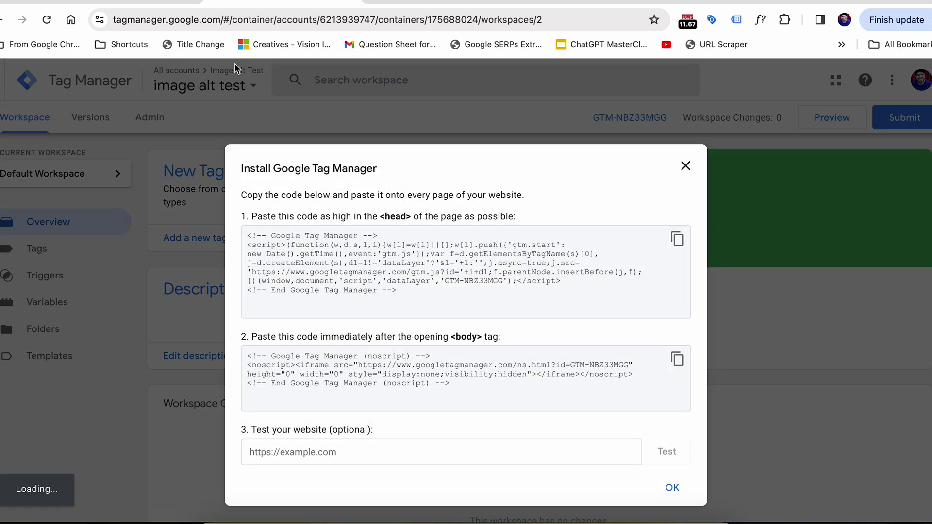
Step: Copy the GTM container ID from the head installation snippet and close the Install Google Tag Manager dialog
{"action": "left_click", "coordinate": [446, 283]}
{"action": "left_click_drag", "start_coordinate": [445, 283], "coordinate": [456, 283]}
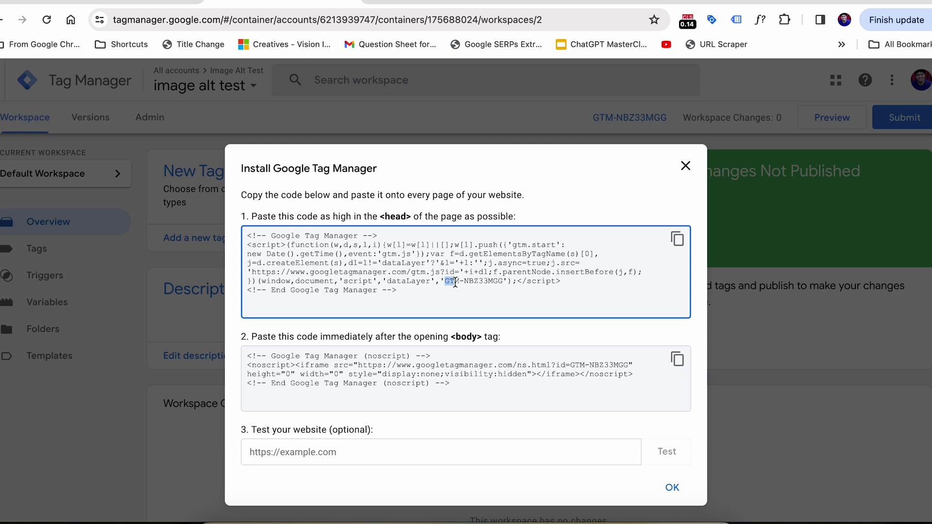
{"action": "left_click_drag", "start_coordinate": [455, 282], "coordinate": [502, 283]}
{"action": "key", "text": "ctrl+c"}
{"action": "left_click", "coordinate": [671, 486]}
Step: Switch to the WordPress plugin settings, paste the copied container ID as the Google Tag Manager ID, and save
{"action": "left_click", "coordinate": [171, 3]}
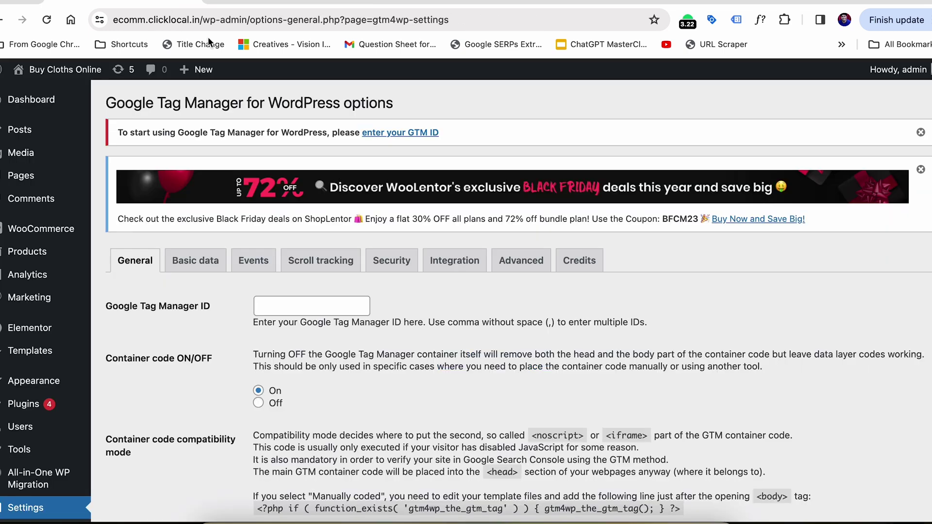
{"action": "left_click", "coordinate": [331, 306]}
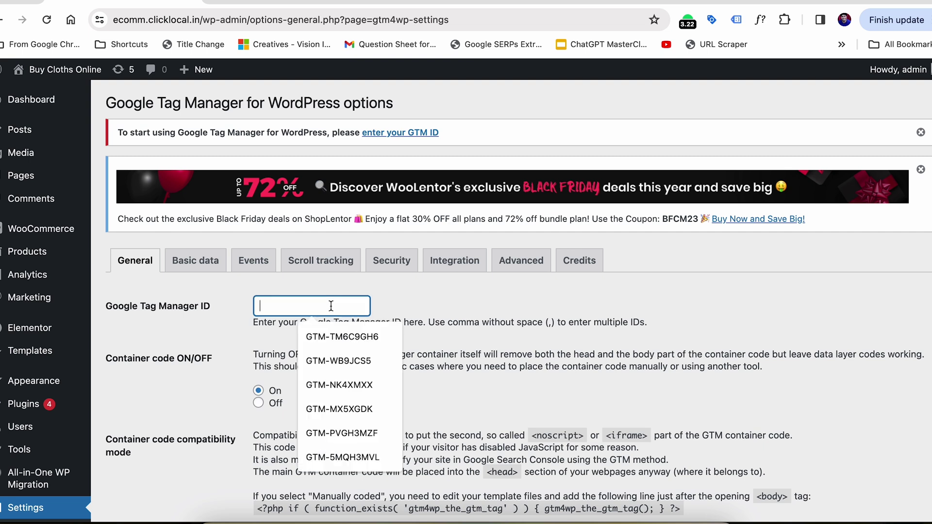
{"action": "key", "text": "ctrl+v"}
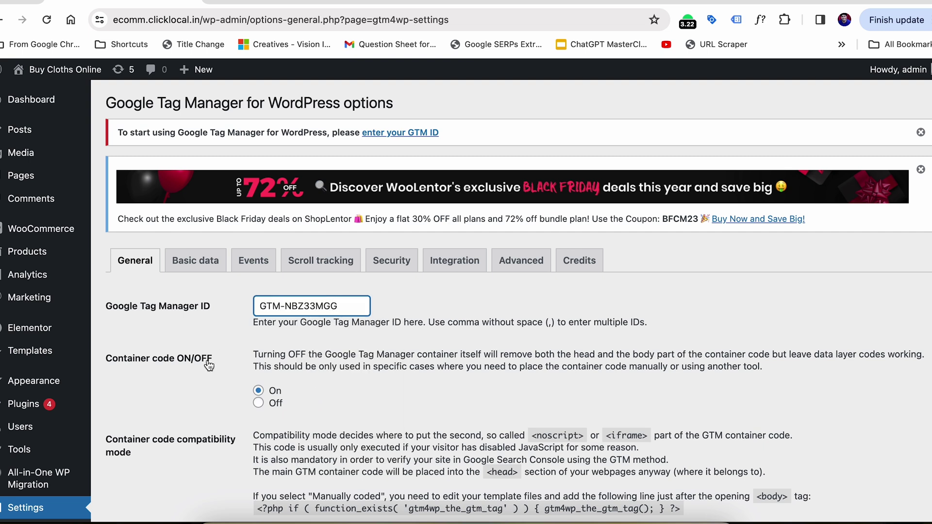
{"action": "scroll", "coordinate": [208, 365], "scroll_direction": "down", "scroll_amount": 5}
{"action": "left_click", "coordinate": [148, 379]}
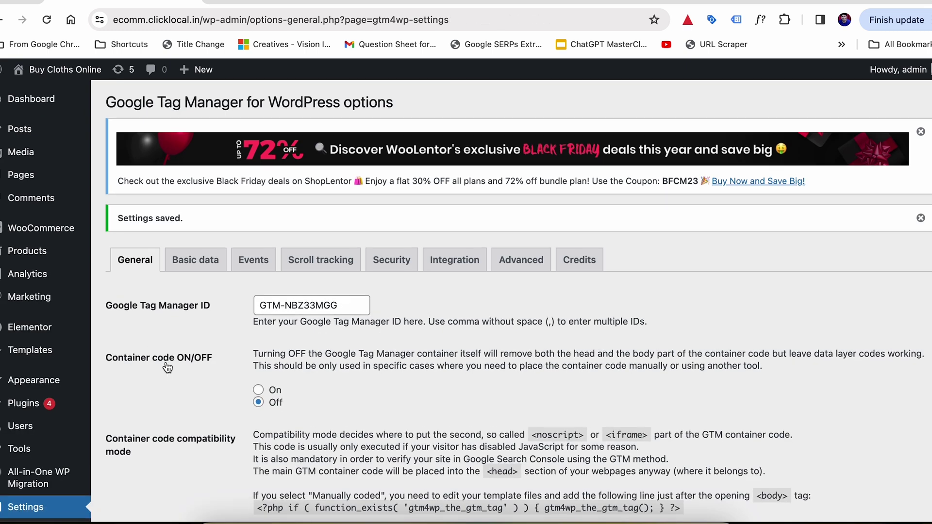
Step: Set the plugin's container code option to On and save the changes
{"action": "scroll", "coordinate": [165, 364], "scroll_direction": "down", "scroll_amount": 3}
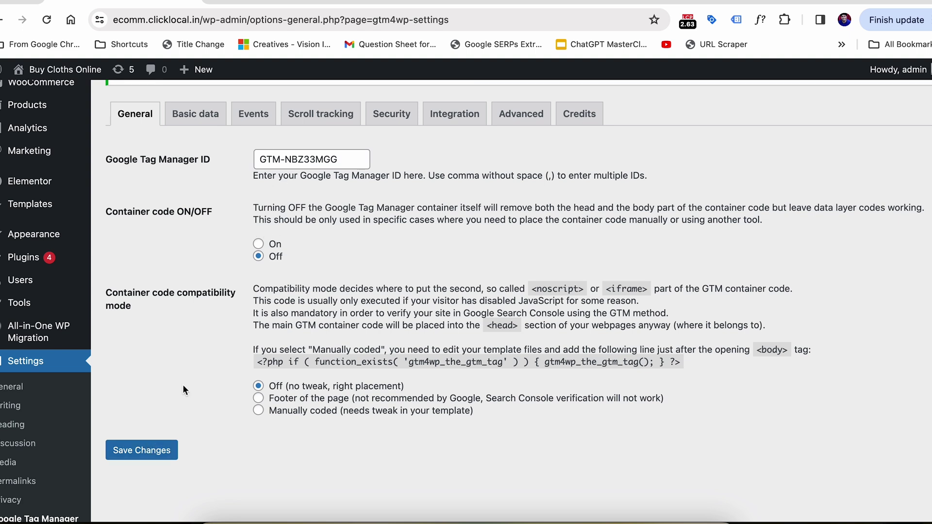
{"action": "left_click", "coordinate": [259, 243]}
{"action": "left_click", "coordinate": [161, 452]}
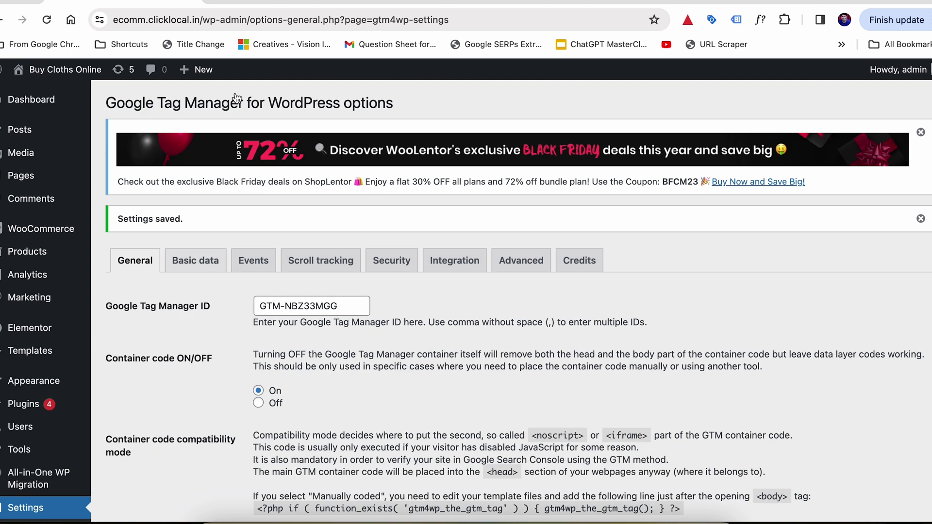
Step: Switch to the Tag Manager workspace and create a new tag named Image Alt
{"action": "left_click", "coordinate": [236, 7]}
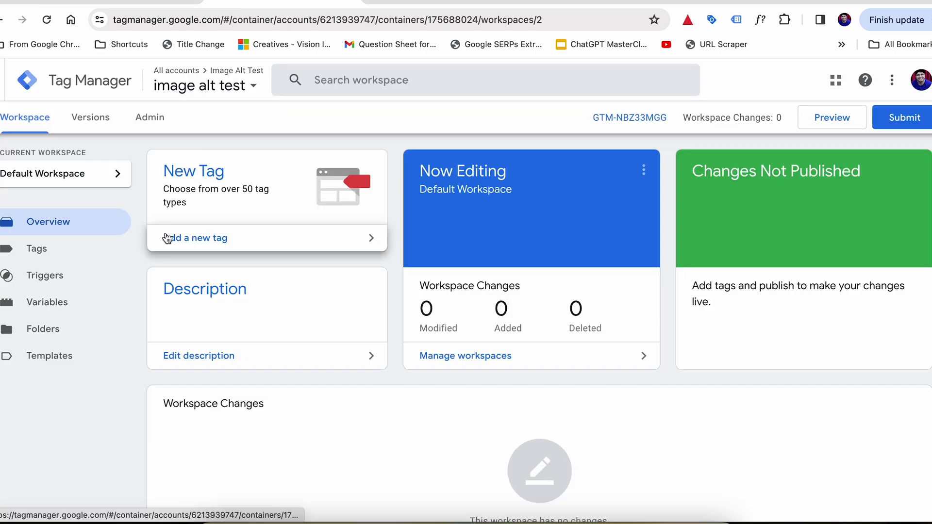
{"action": "left_click", "coordinate": [63, 256]}
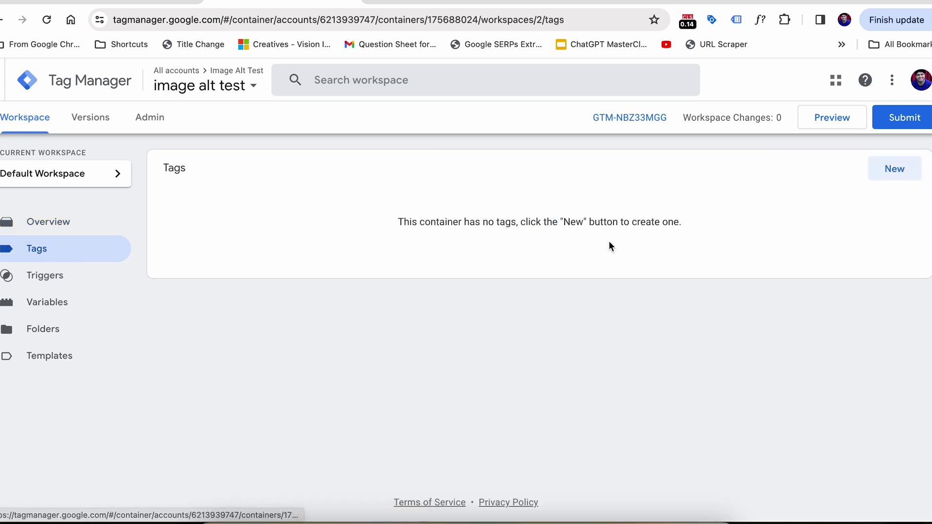
{"action": "left_click", "coordinate": [892, 170]}
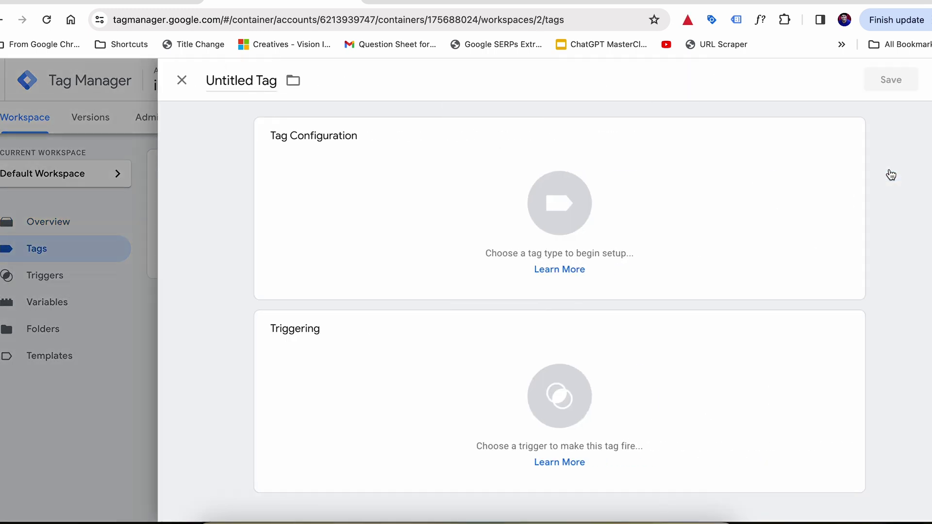
{"action": "left_click", "coordinate": [241, 72]}
{"action": "type", "text": "Im"}
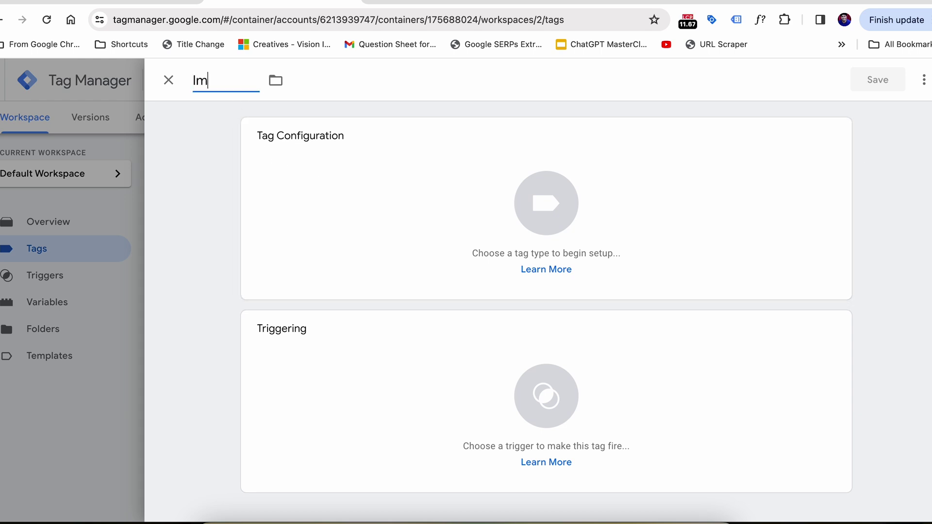
{"action": "type", "text": "age Alt"}
Step: Set the tag type to Custom HTML and paste the copied image alt text script as its HTML
{"action": "left_click", "coordinate": [455, 204]}
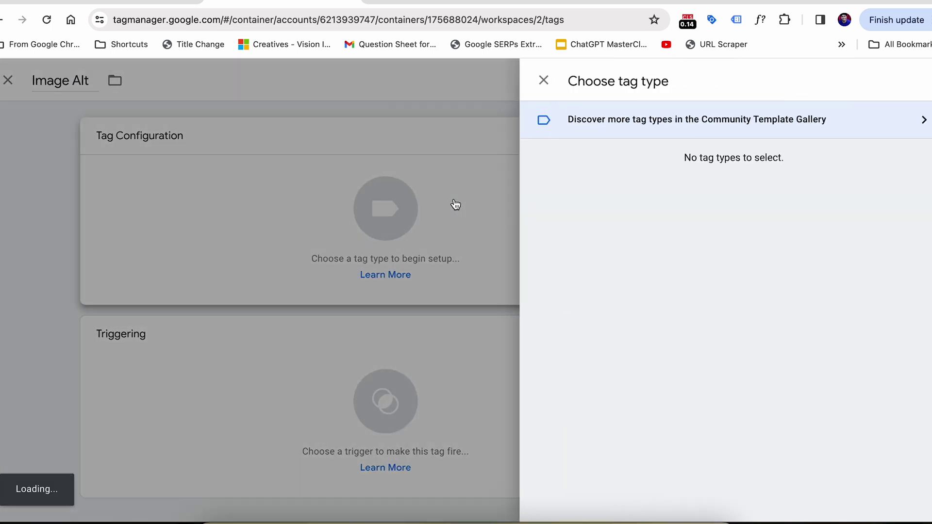
{"action": "scroll", "coordinate": [606, 335], "scroll_direction": "down", "scroll_amount": 3}
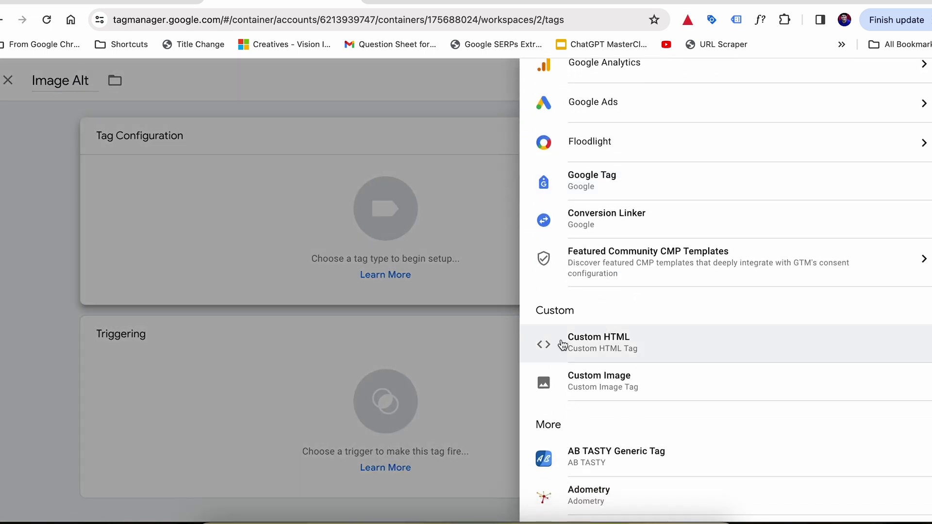
{"action": "left_click", "coordinate": [585, 344]}
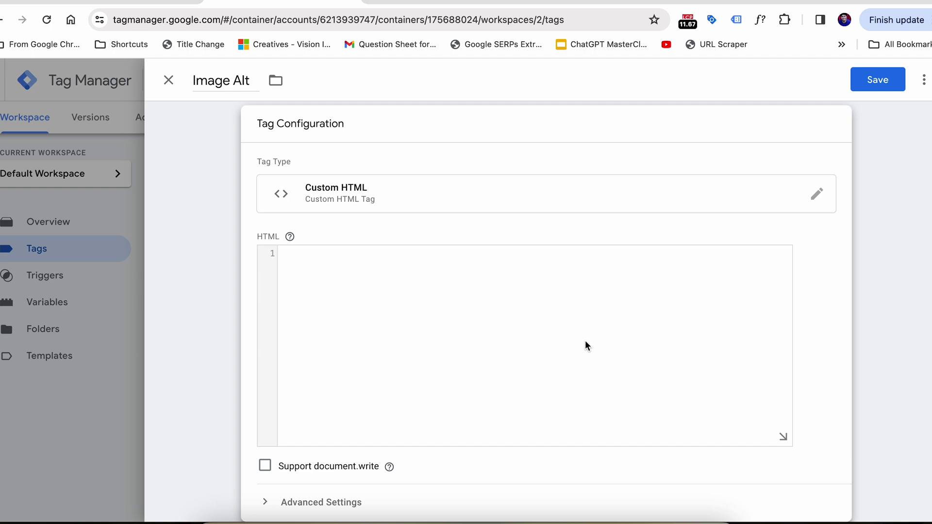
{"action": "left_click", "coordinate": [407, 317]}
{"action": "right_click", "coordinate": [319, 262]}
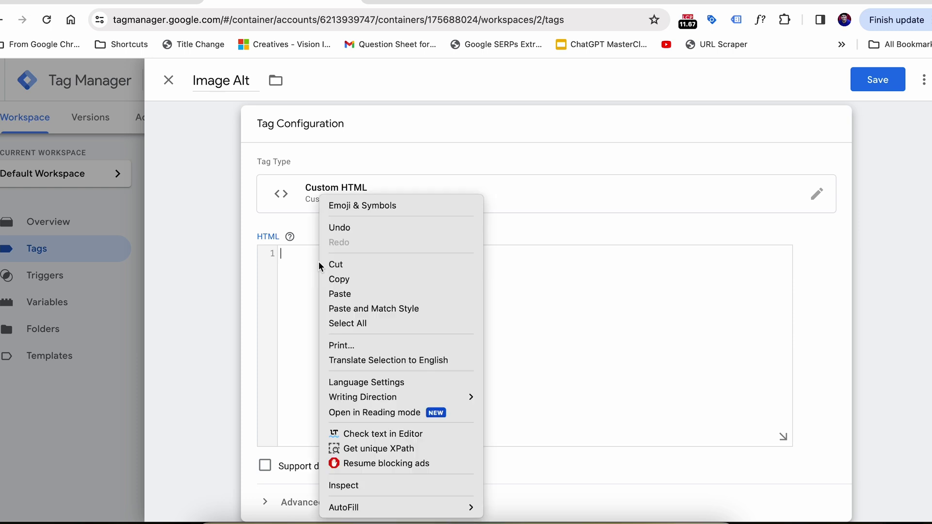
{"action": "left_click", "coordinate": [342, 294]}
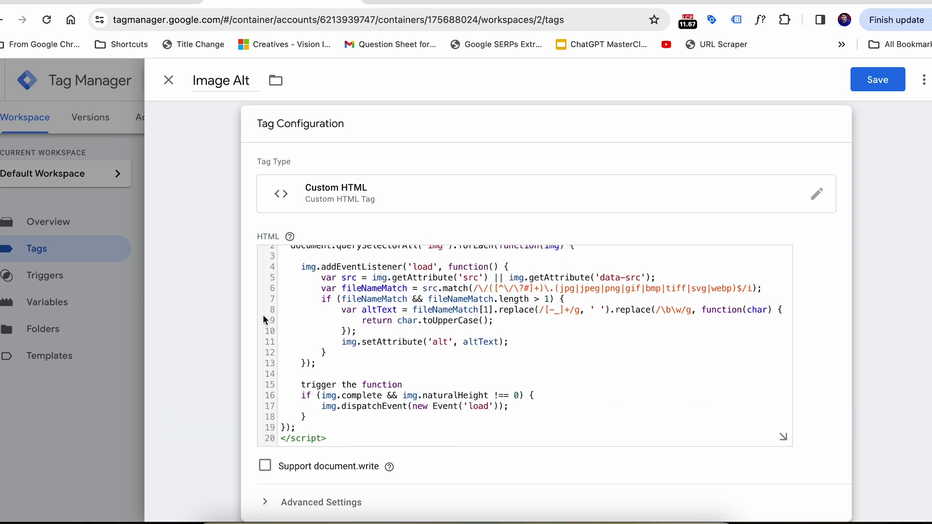
Step: Add a new trigger to the Image Alt tag and name it Img alt trigger
{"action": "scroll", "coordinate": [238, 328], "scroll_direction": "down", "scroll_amount": 5}
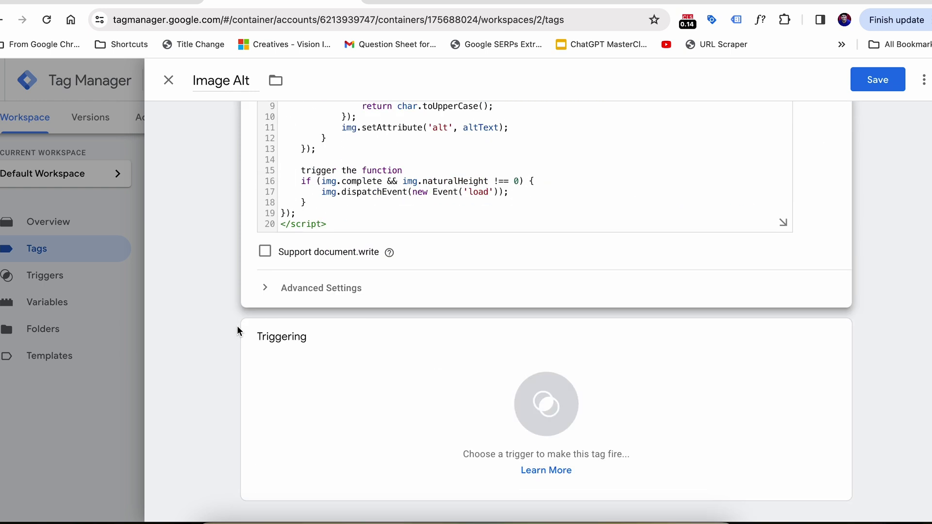
{"action": "left_click", "coordinate": [402, 410]}
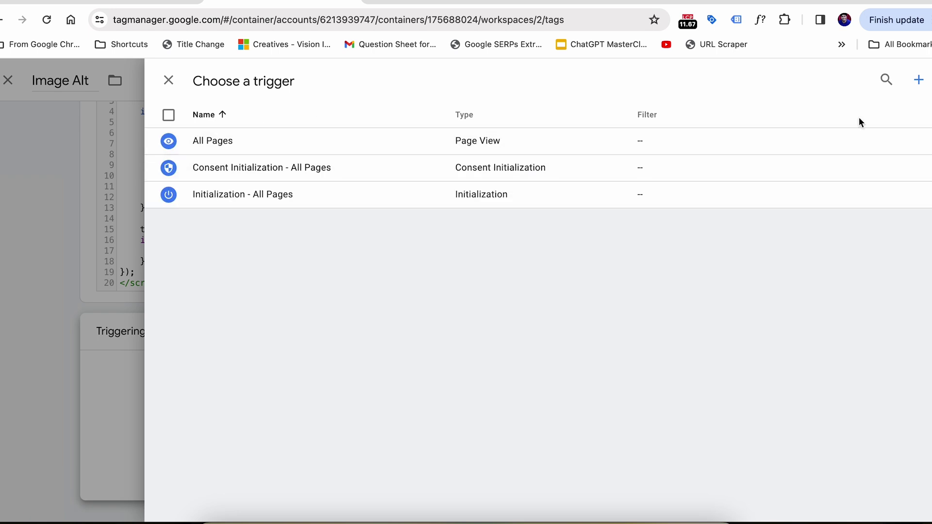
{"action": "left_click", "coordinate": [918, 80]}
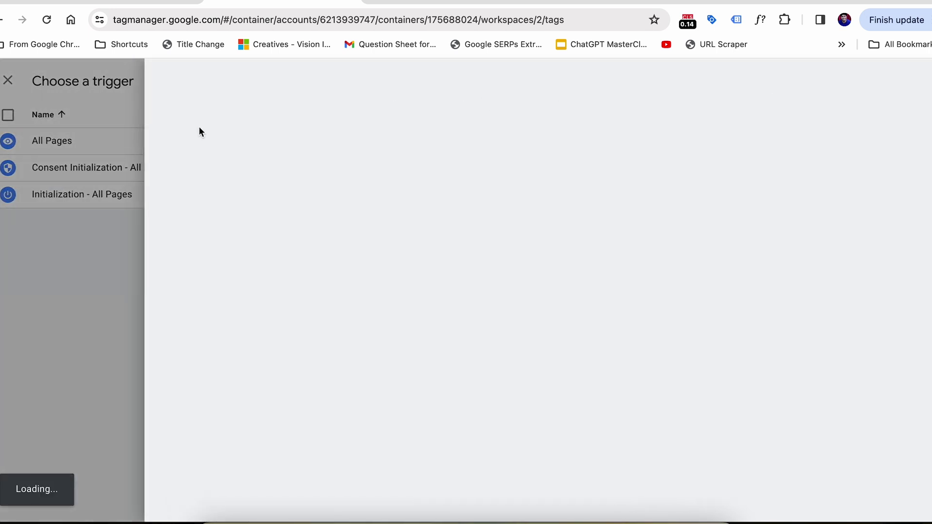
{"action": "left_click", "coordinate": [240, 84]}
{"action": "key", "text": "ctrl+a"}
{"action": "key", "text": "BackSpace"}
{"action": "type", "text": "Img a"}
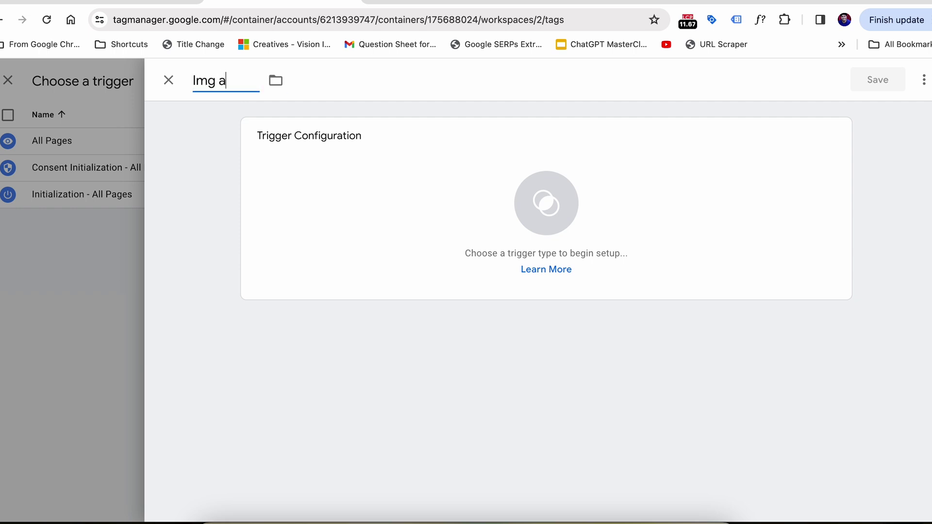
{"action": "type", "text": "lt trigger"}
Step: Set the trigger type to DOM Ready, firing on all DOM Ready events, and save both the trigger and the tag
{"action": "left_click", "coordinate": [339, 195]}
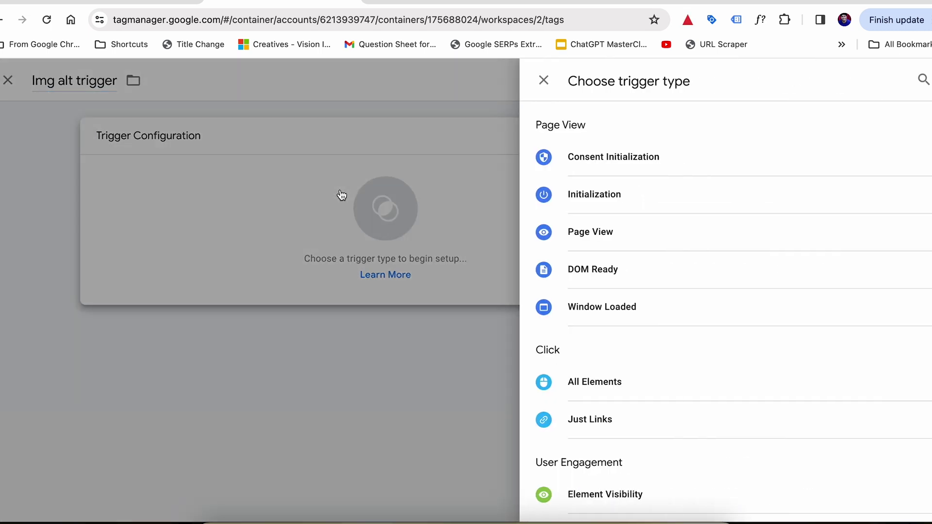
{"action": "left_click", "coordinate": [613, 271]}
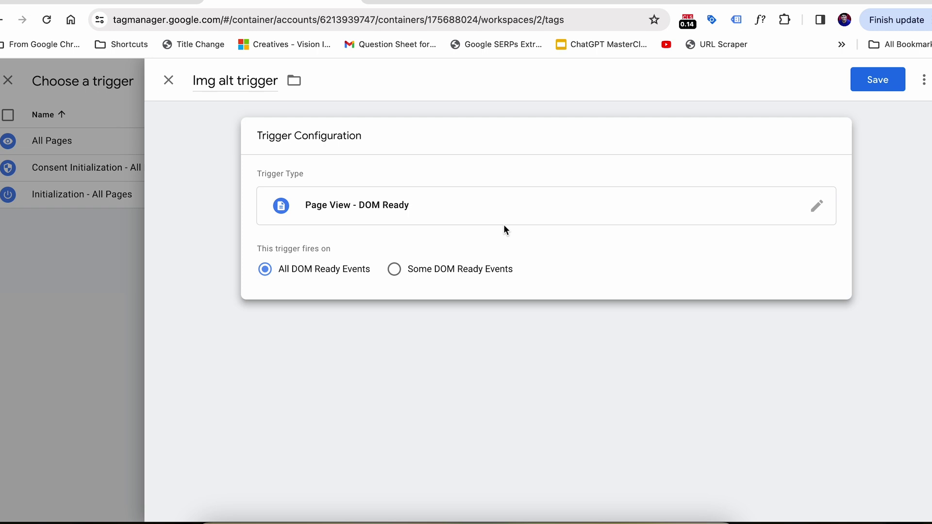
{"action": "left_click", "coordinate": [882, 92]}
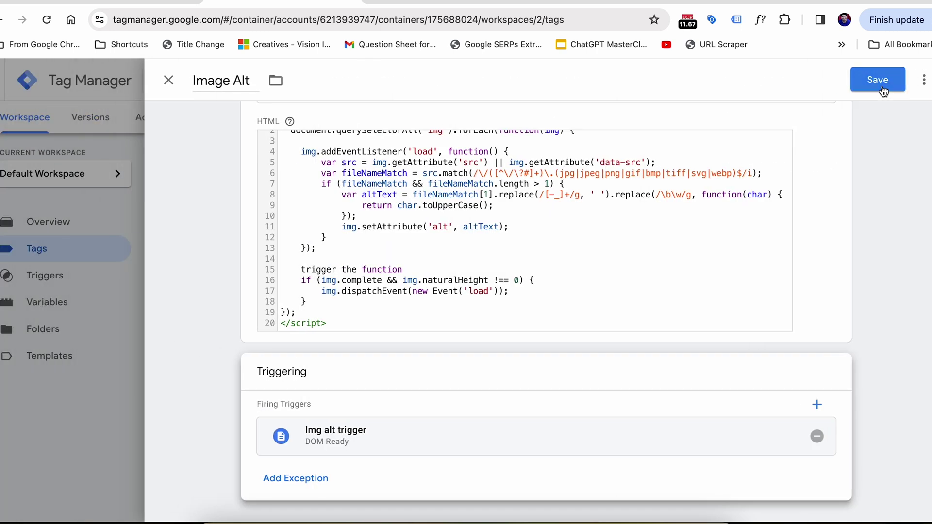
{"action": "left_click", "coordinate": [883, 91]}
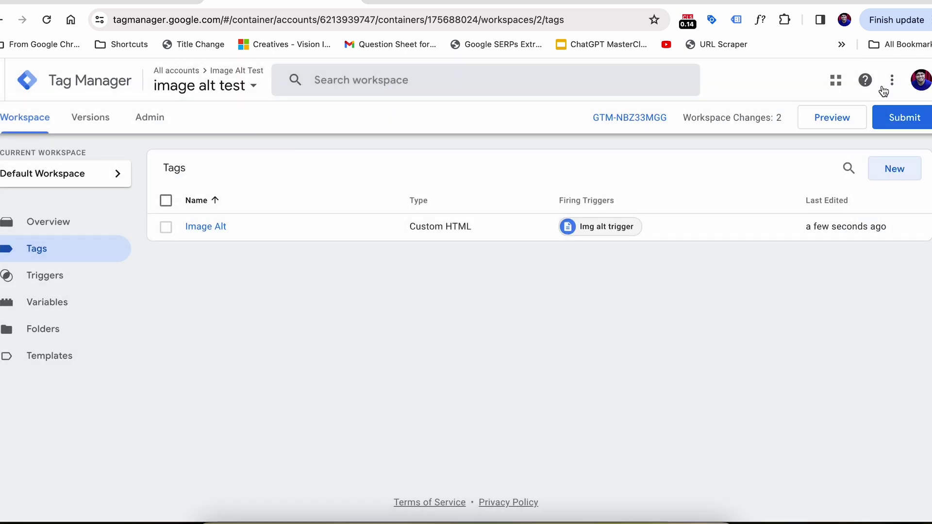
Step: Switch to the WordPress admin, open the storefront in a separate browser tab, and switch to it
{"action": "left_click", "coordinate": [151, 4]}
{"action": "mouse_move", "coordinate": [46, 73]}
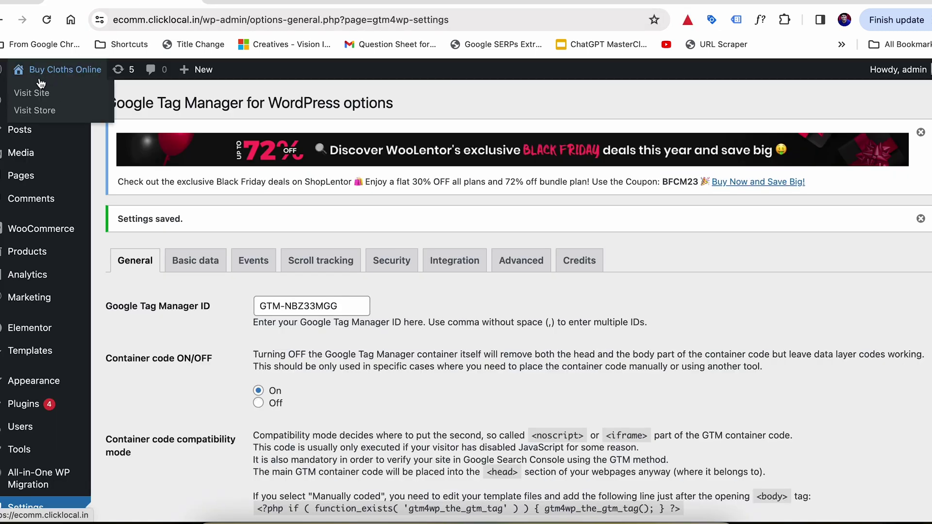
{"action": "right_click", "coordinate": [35, 95]}
{"action": "left_click", "coordinate": [49, 97]}
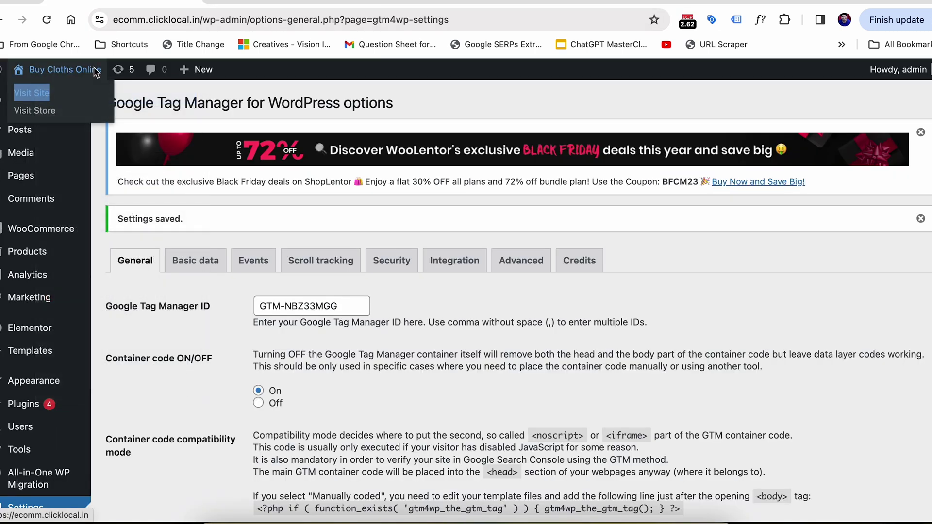
{"action": "left_click", "coordinate": [304, 1]}
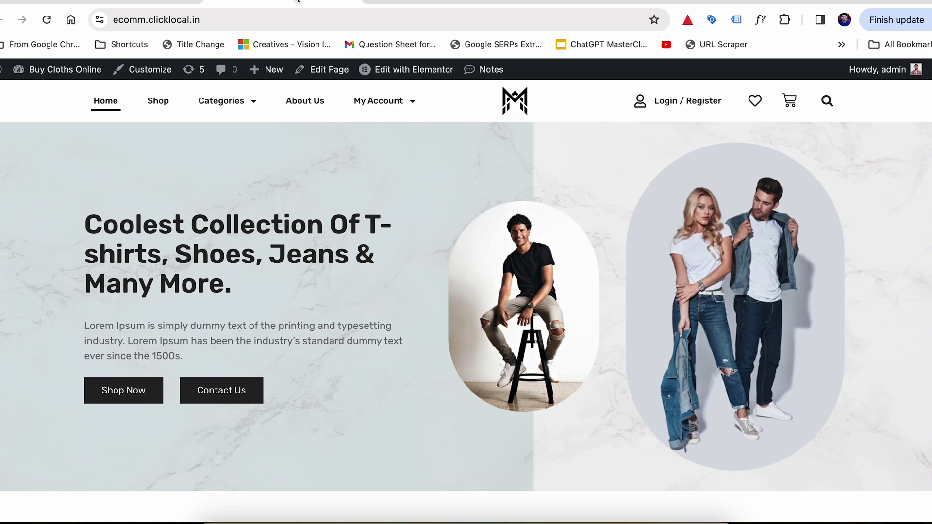
Step: Inspect the hanging T-shirts banner beside the Best Sellers products and examine its image file name and alt attribute
{"action": "scroll", "coordinate": [301, 160], "scroll_direction": "down", "scroll_amount": 3}
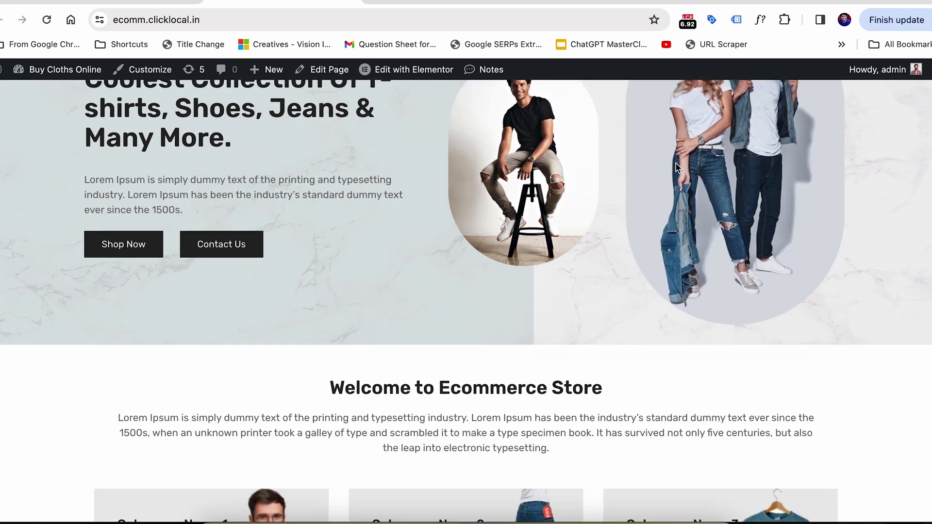
{"action": "scroll", "coordinate": [593, 296], "scroll_direction": "down", "scroll_amount": 20}
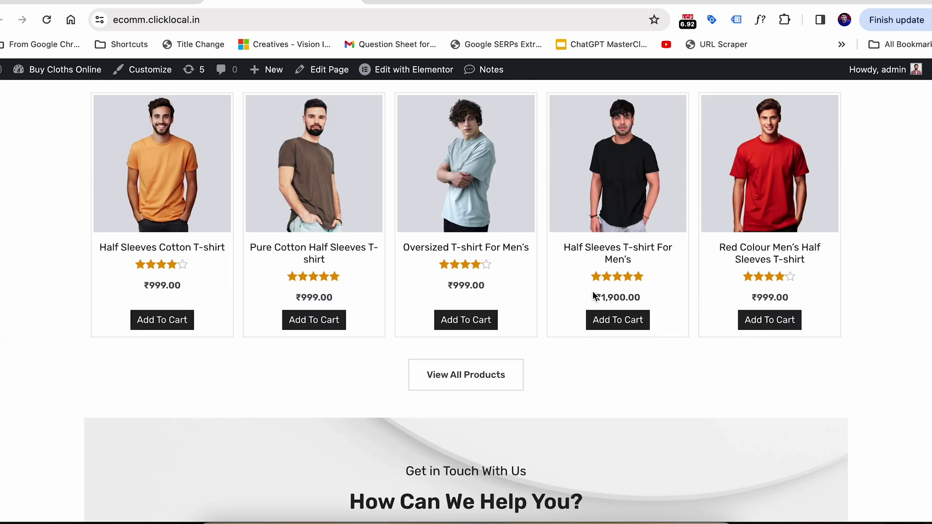
{"action": "scroll", "coordinate": [592, 295], "scroll_direction": "down", "scroll_amount": 13}
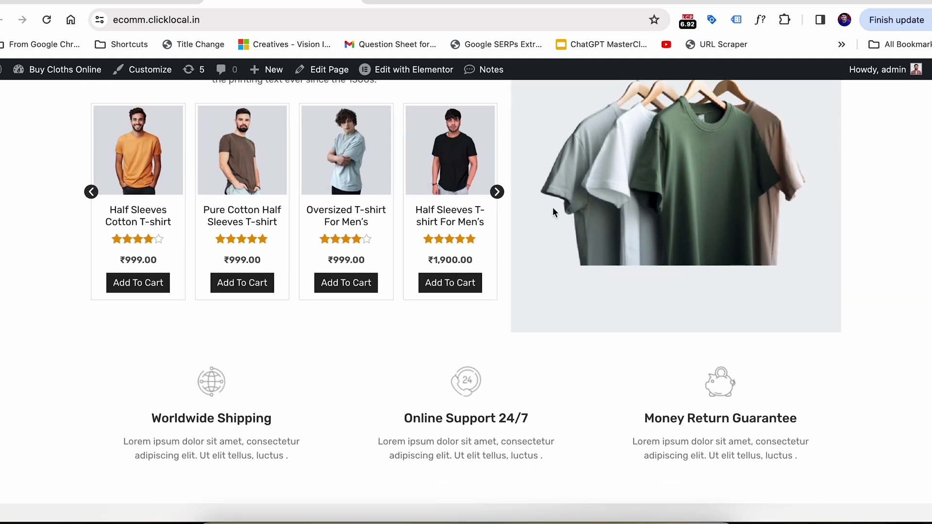
{"action": "right_click", "coordinate": [635, 164]}
{"action": "left_click", "coordinate": [649, 303]}
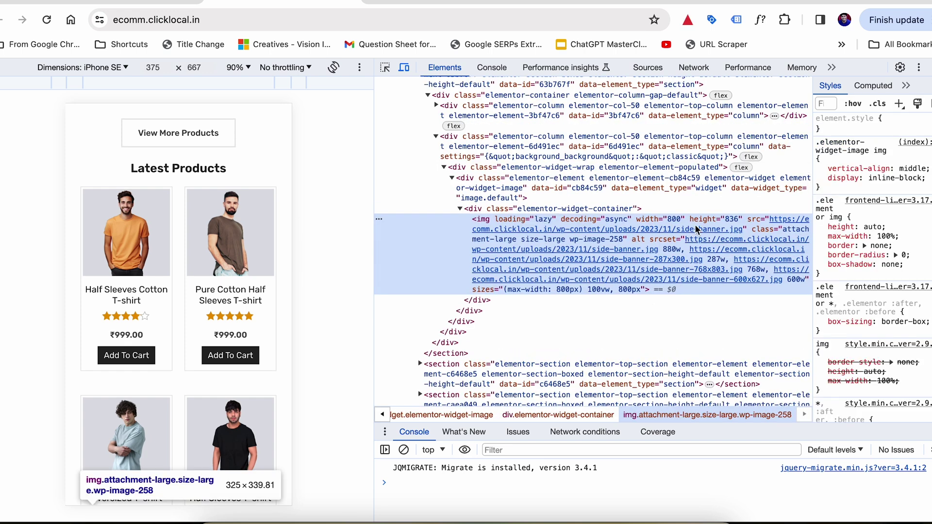
{"action": "mouse_move", "coordinate": [600, 269]}
{"action": "mouse_move", "coordinate": [783, 248]}
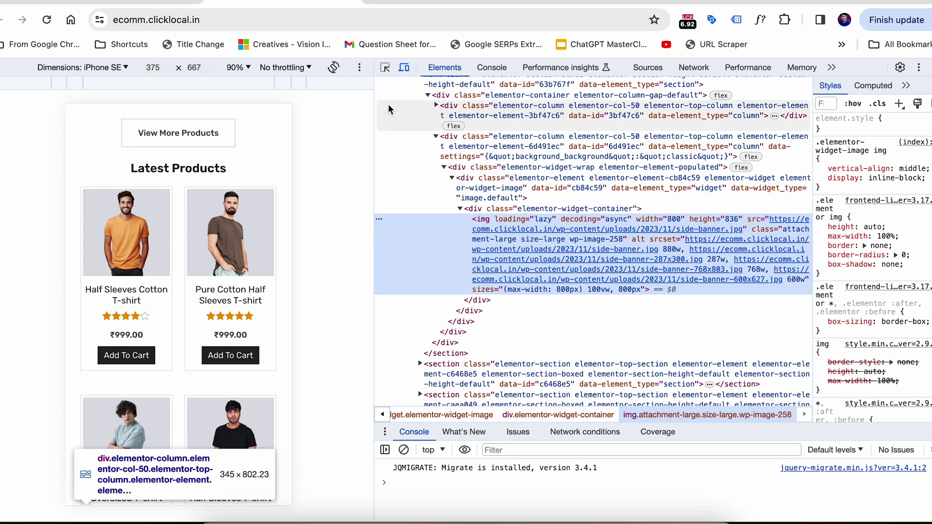
Step: Launch preview mode from the Tag Manager workspace and copy the storefront's home page address
{"action": "left_click", "coordinate": [412, 1]}
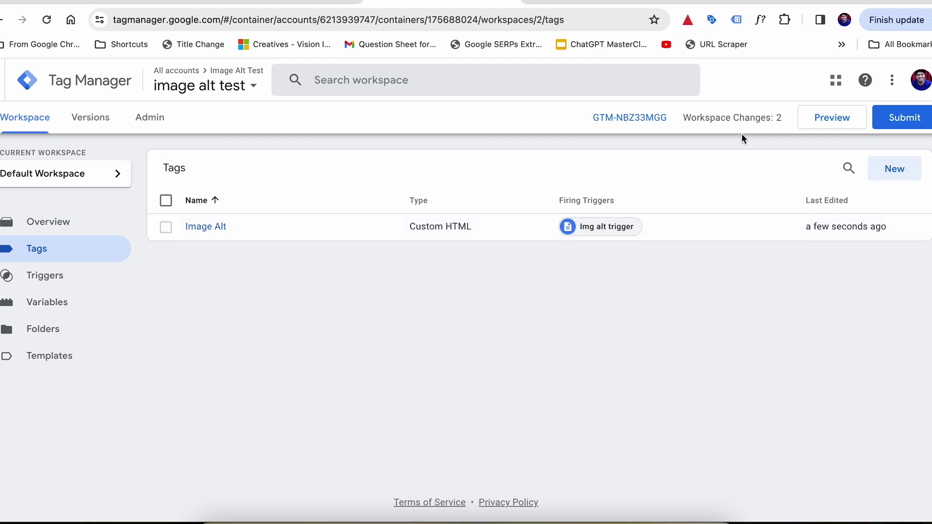
{"action": "left_click", "coordinate": [830, 120]}
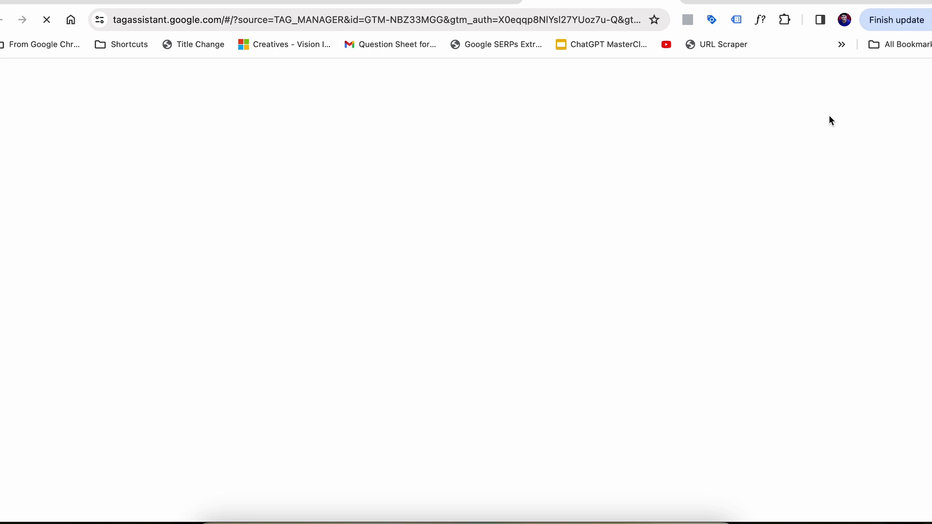
{"action": "left_click", "coordinate": [165, 4]}
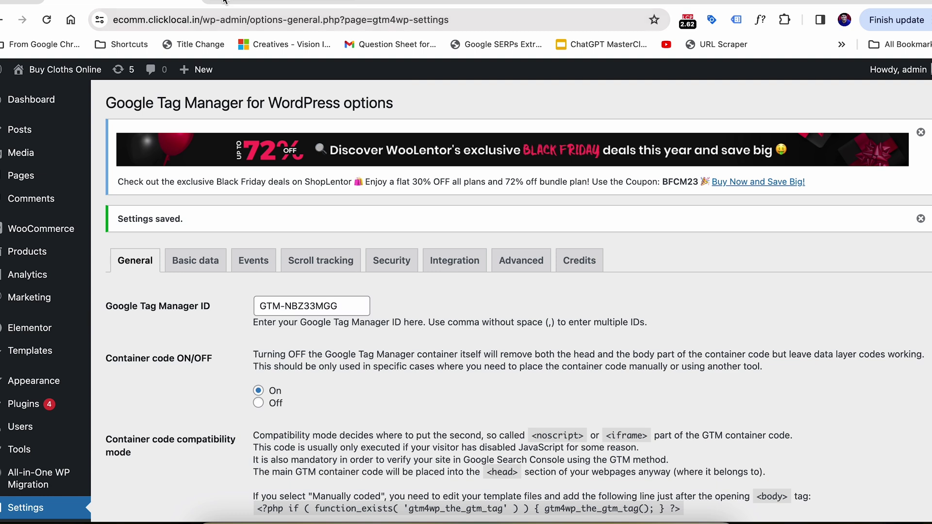
{"action": "key", "text": "ctrl+Tab"}
{"action": "left_click", "coordinate": [195, 19]}
{"action": "key", "text": "ctrl+c"}
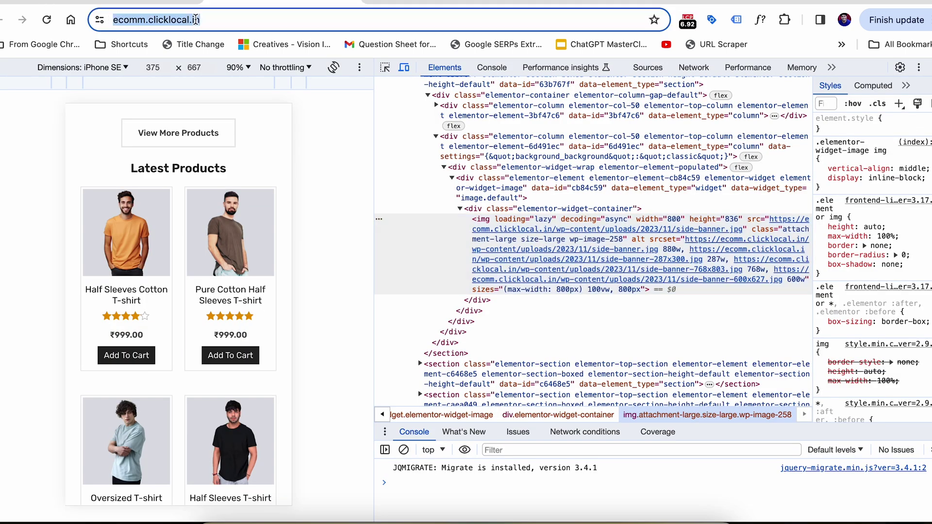
{"action": "left_click", "coordinate": [545, 2]}
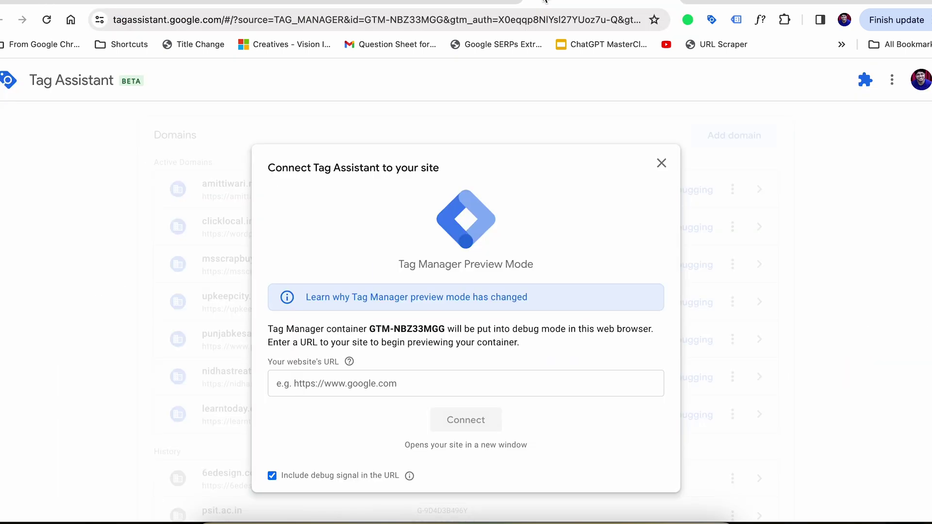
{"action": "left_click", "coordinate": [346, 374]}
{"action": "key", "text": "ctrl+v"}
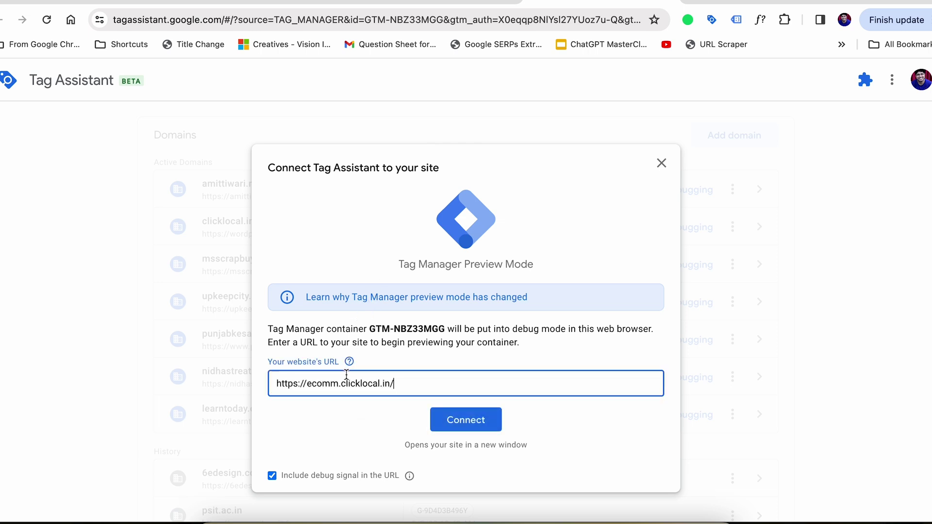
{"action": "left_click", "coordinate": [451, 423]}
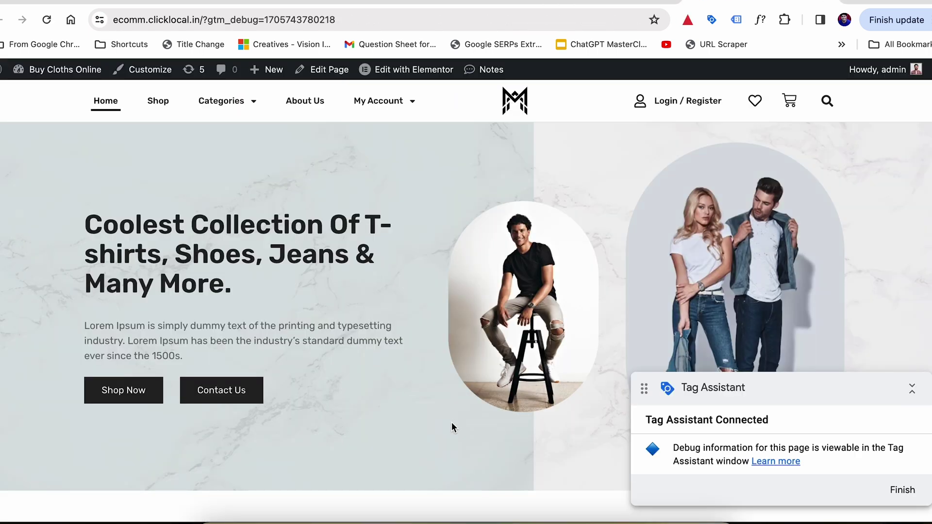
Step: Inspect the hanging T-shirts banner on the debug page and compare its alt attribute with its image file name
{"action": "scroll", "coordinate": [391, 335], "scroll_direction": "down", "scroll_amount": 10}
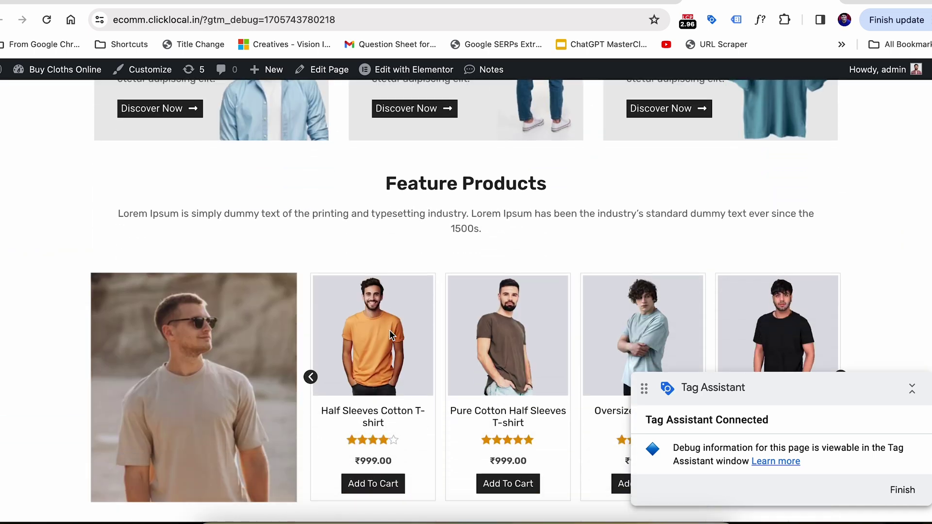
{"action": "scroll", "coordinate": [389, 330], "scroll_direction": "down", "scroll_amount": 15}
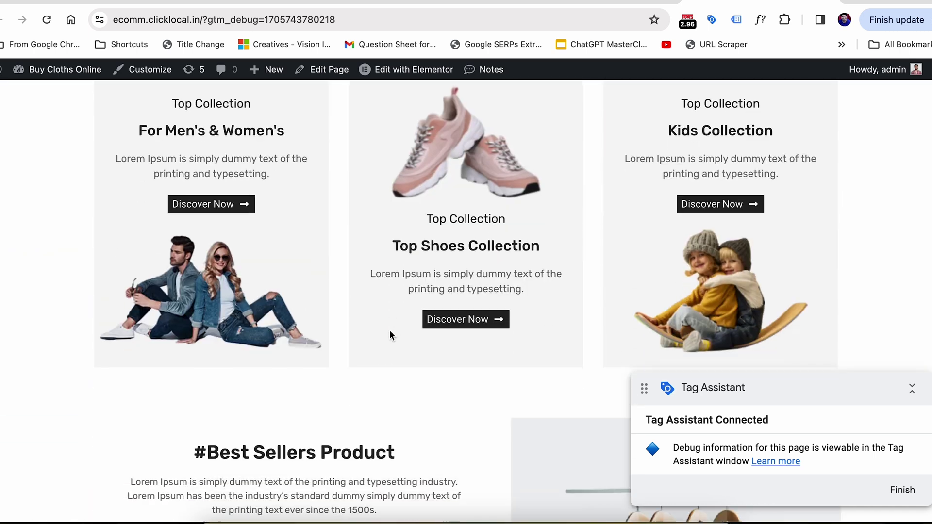
{"action": "scroll", "coordinate": [389, 330], "scroll_direction": "down", "scroll_amount": 8}
{"action": "right_click", "coordinate": [617, 198]}
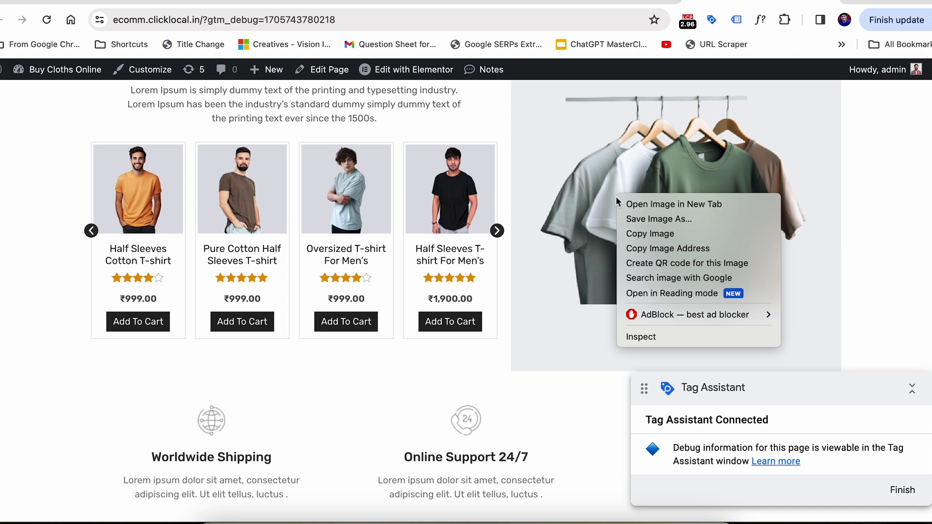
{"action": "left_click", "coordinate": [629, 335]}
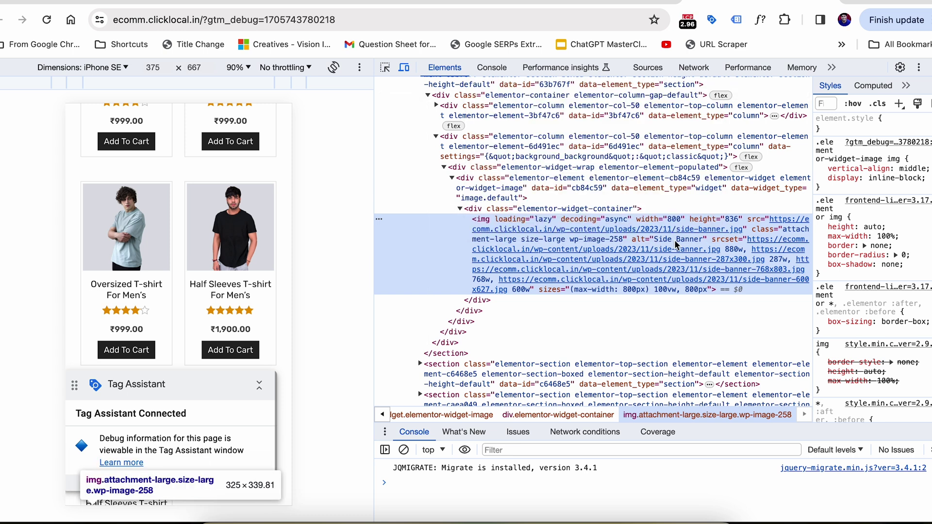
{"action": "mouse_move", "coordinate": [663, 231]}
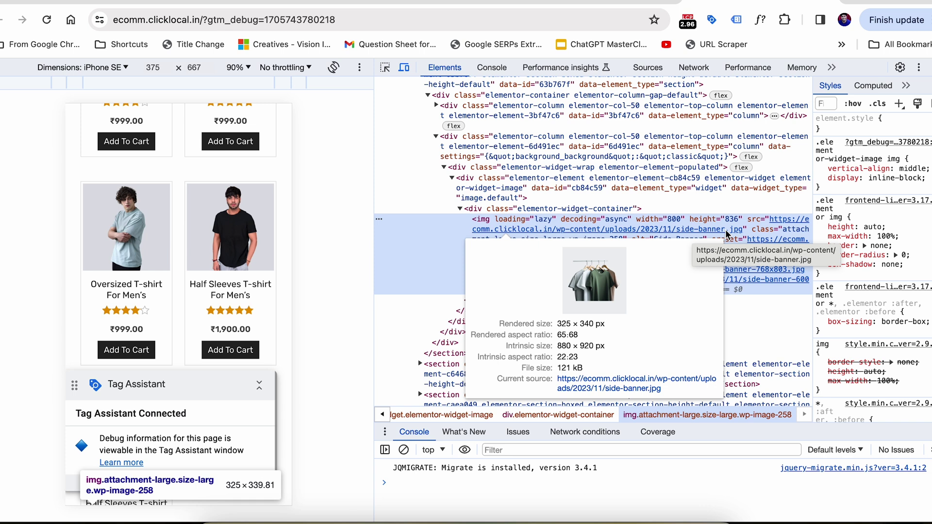
Step: Inspect the red T-shirt product image on the debug page and compare its alt attribute with its file name
{"action": "scroll", "coordinate": [207, 282], "scroll_direction": "down", "scroll_amount": 3}
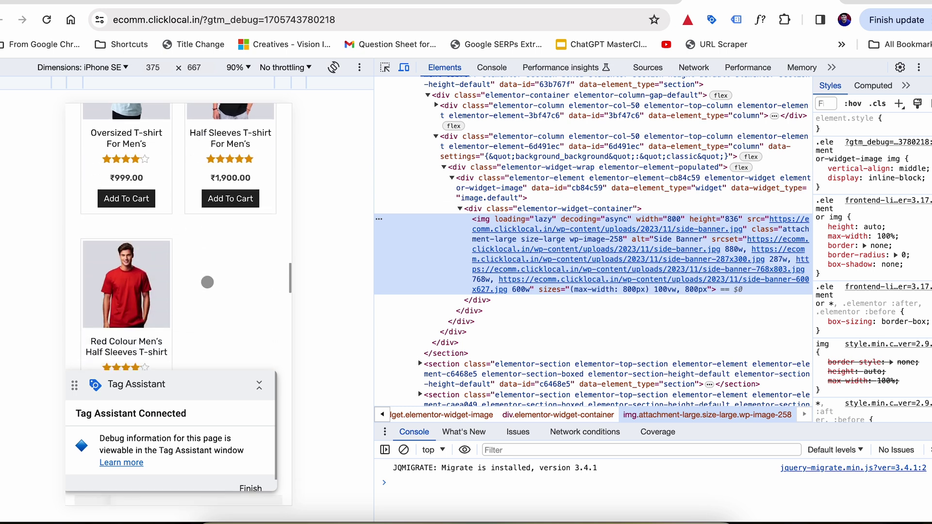
{"action": "scroll", "coordinate": [207, 282], "scroll_direction": "down", "scroll_amount": 3}
{"action": "right_click", "coordinate": [133, 146]}
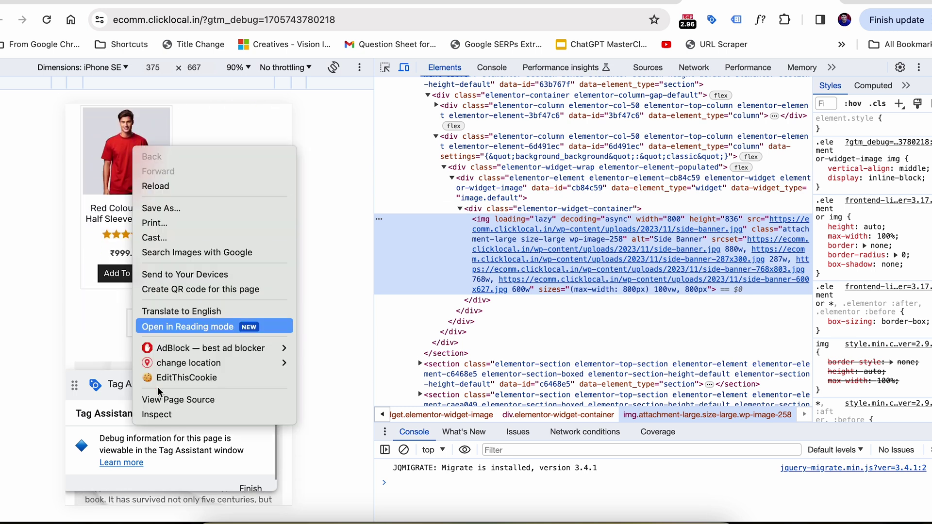
{"action": "left_click", "coordinate": [163, 416]}
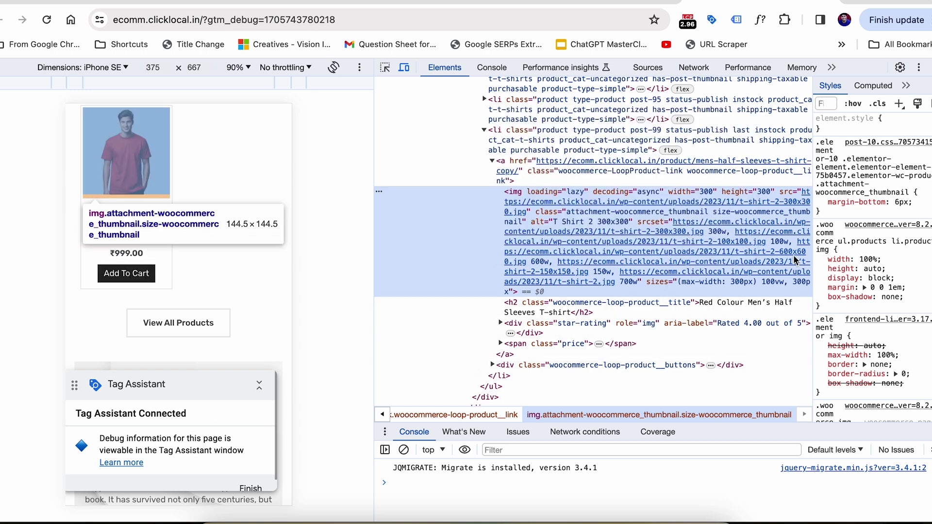
{"action": "mouse_move", "coordinate": [777, 209]}
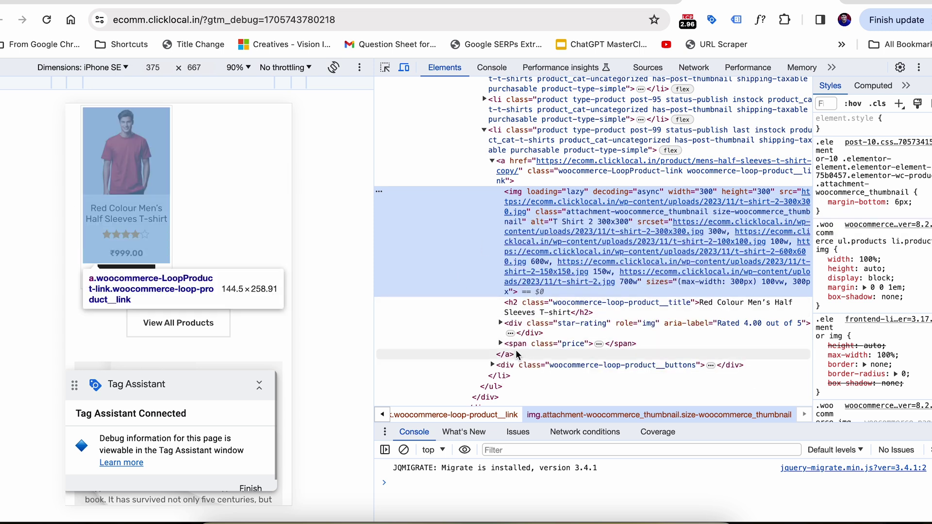
{"action": "mouse_move", "coordinate": [549, 233]}
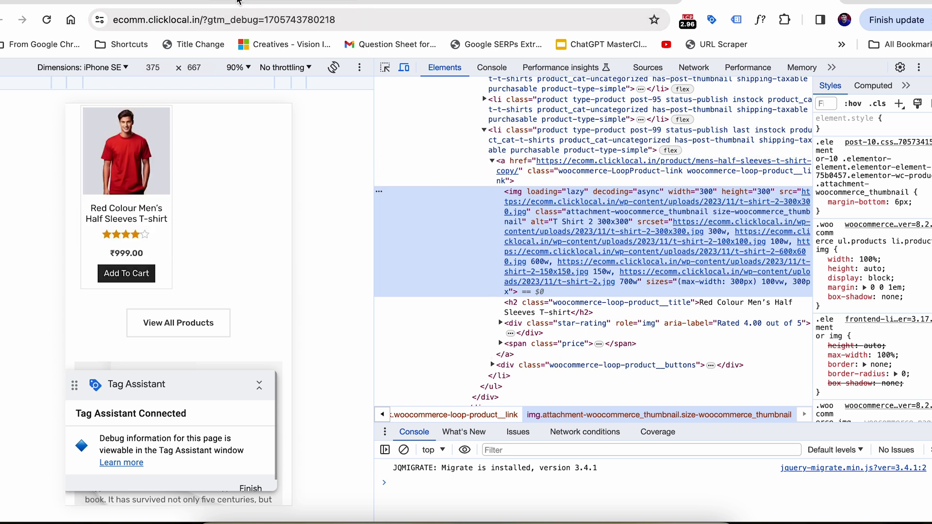
Step: Switch to the storefront page without the debug signal and inspect the red T-shirt product image there
{"action": "left_click", "coordinate": [225, 14]}
{"action": "scroll", "coordinate": [196, 261], "scroll_direction": "up", "scroll_amount": 1}
{"action": "scroll", "coordinate": [196, 261], "scroll_direction": "down", "scroll_amount": 10}
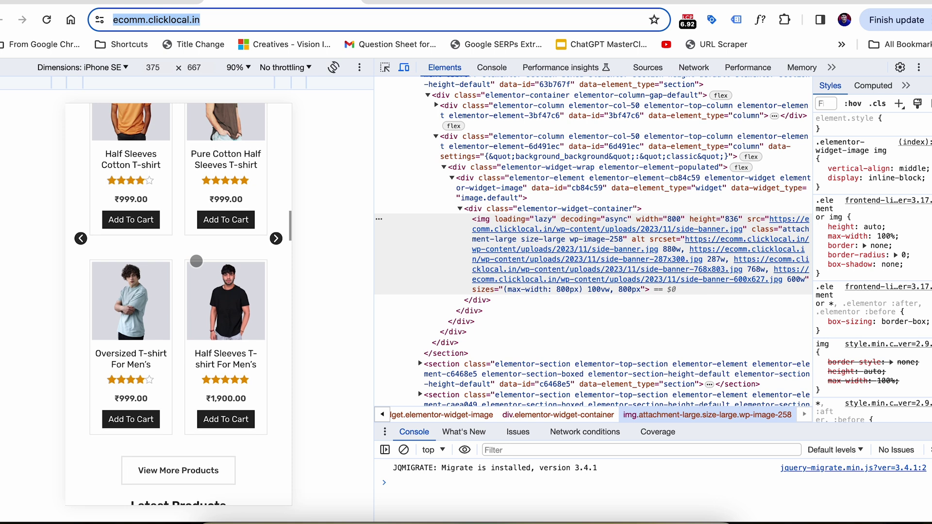
{"action": "right_click", "coordinate": [136, 215]}
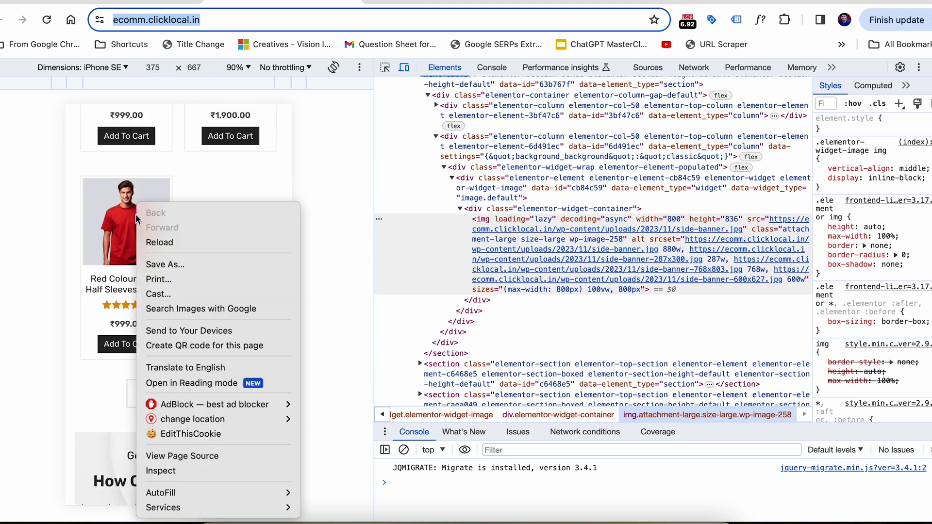
{"action": "left_click", "coordinate": [161, 471]}
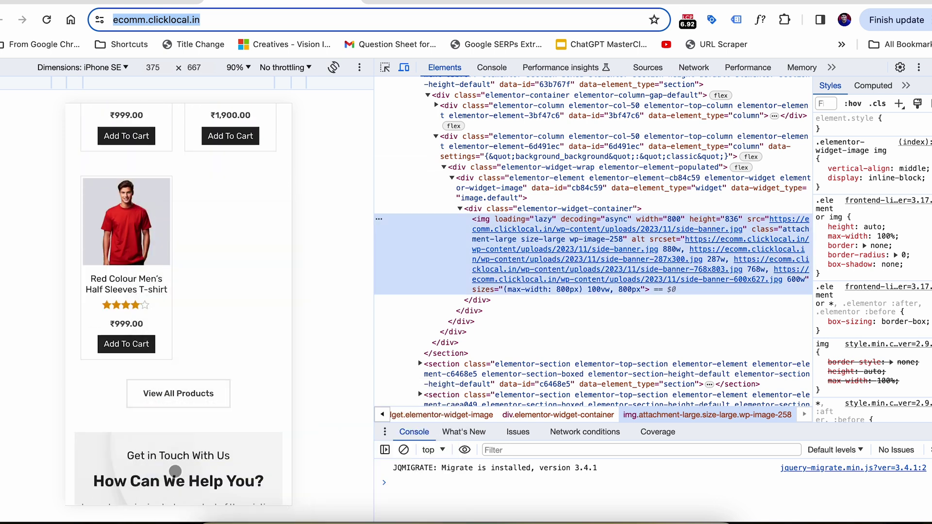